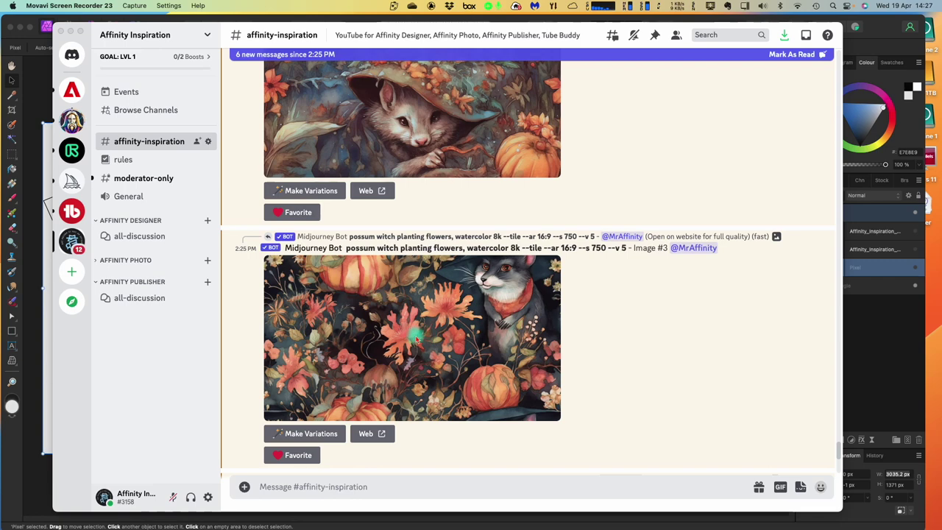
Scroll through the Discord channel to find the grey possum among pumpkins image.
scroll(416, 338, "up", 3)
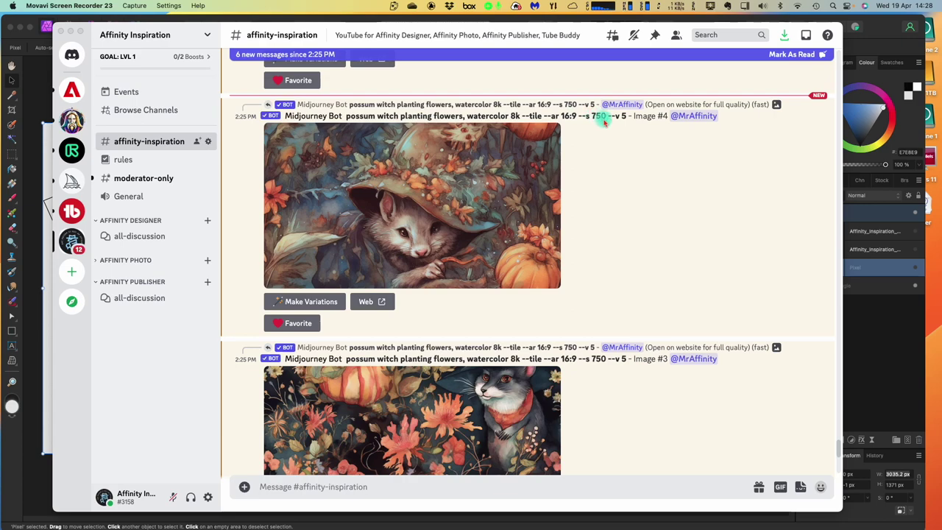
scroll(510, 183, "down", 3)
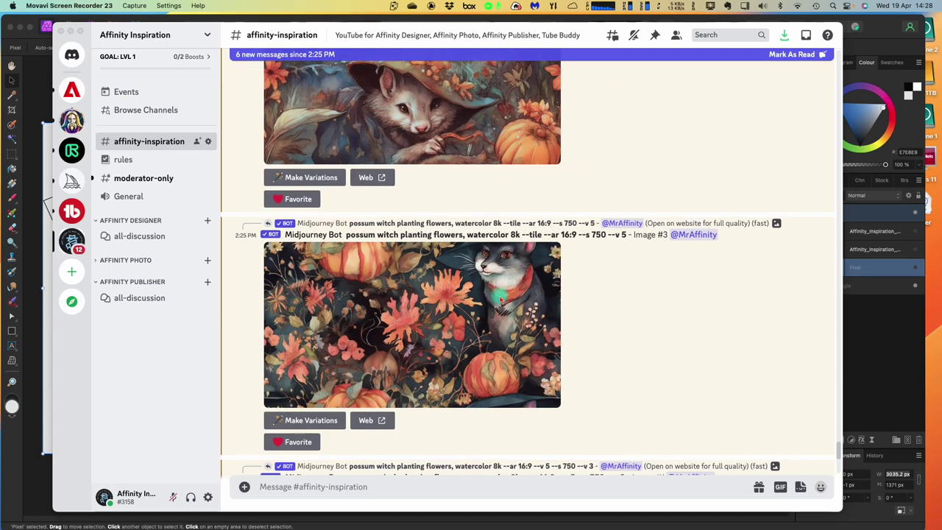
scroll(498, 301, "down", 3)
scroll(492, 304, "up", 5)
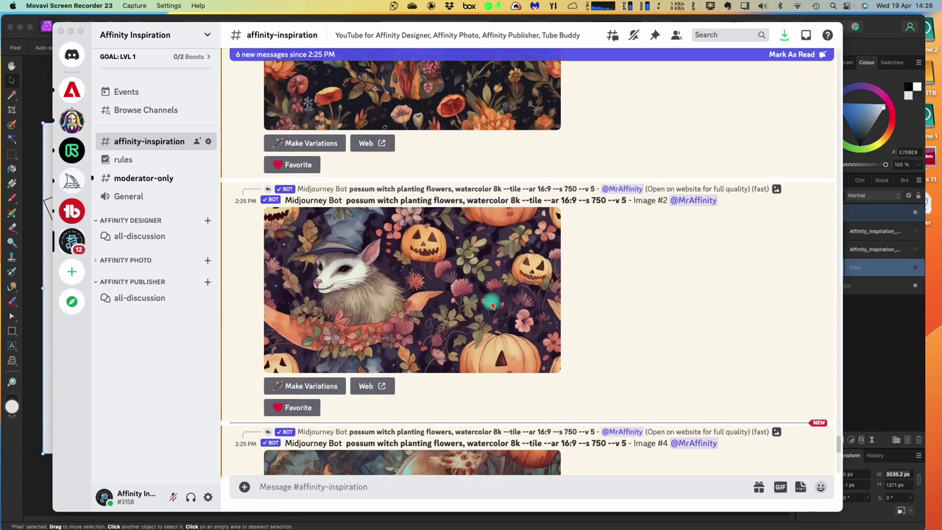
scroll(492, 302, "up", 4)
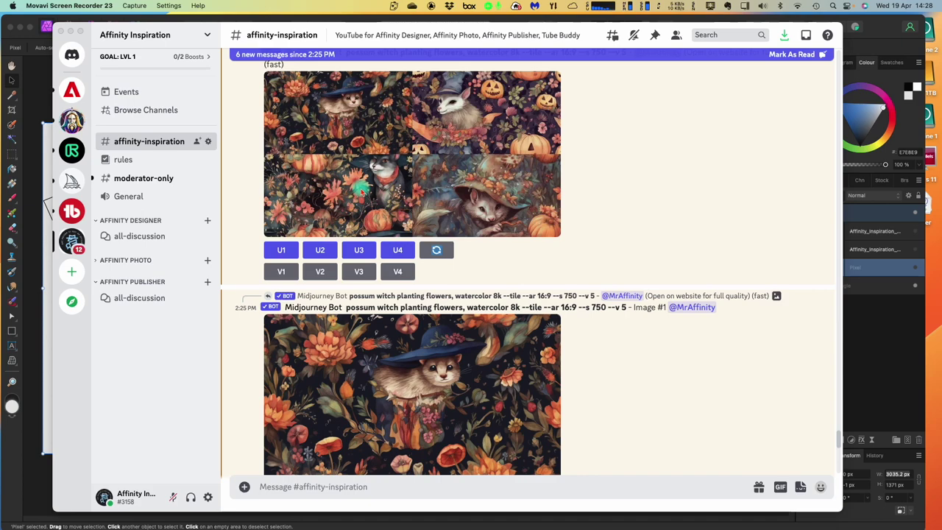
scroll(435, 423, "down", 2)
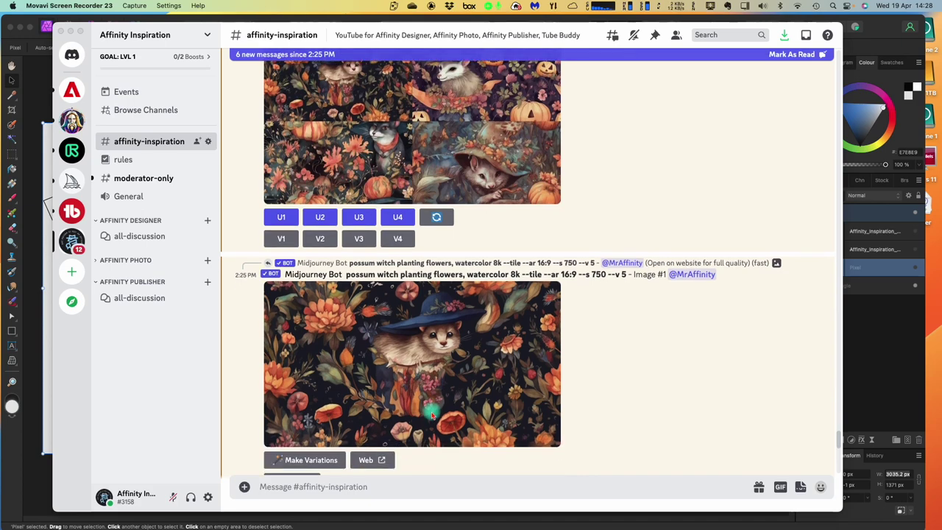
scroll(432, 415, "down", 5)
scroll(424, 414, "down", 20)
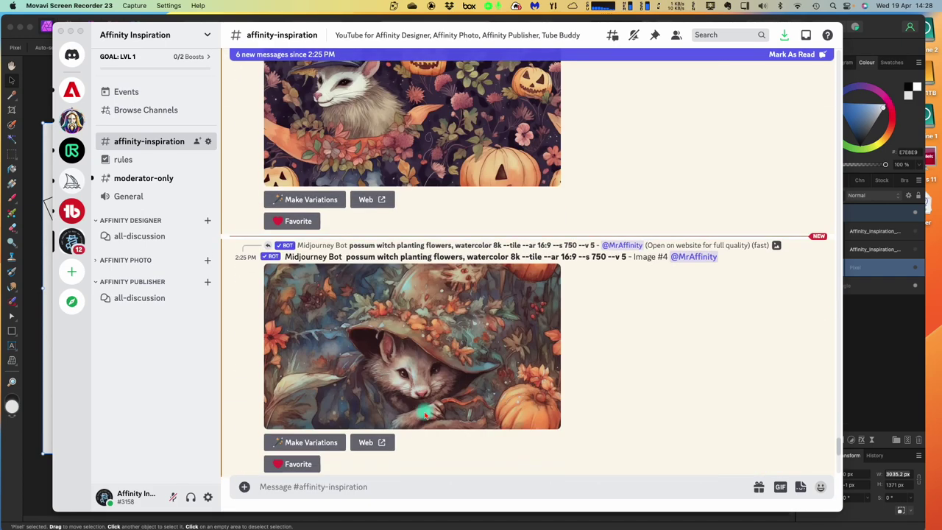
scroll(424, 414, "down", 5)
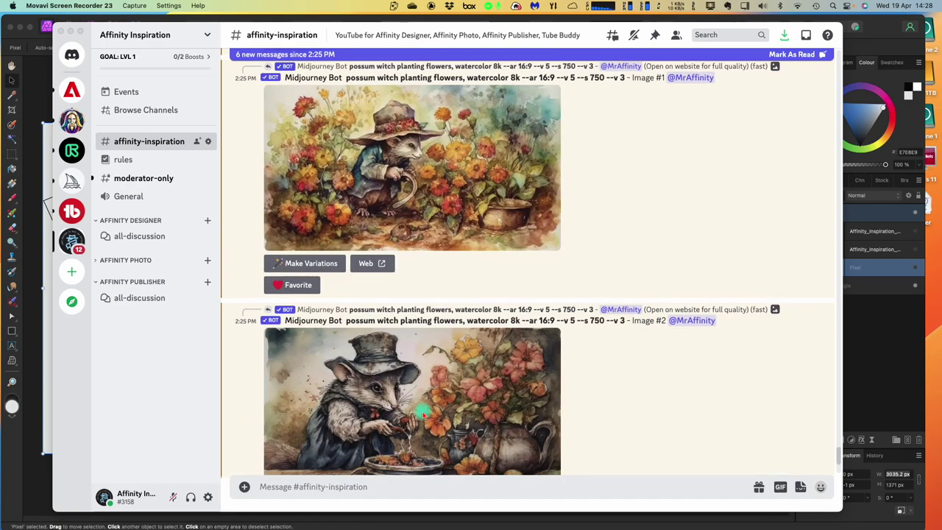
scroll(423, 414, "down", 15)
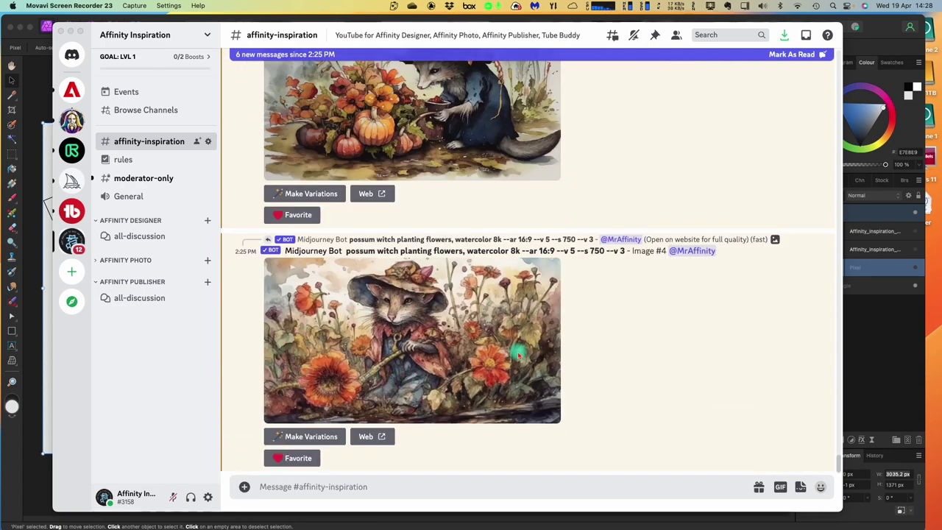
scroll(517, 360, "down", 20)
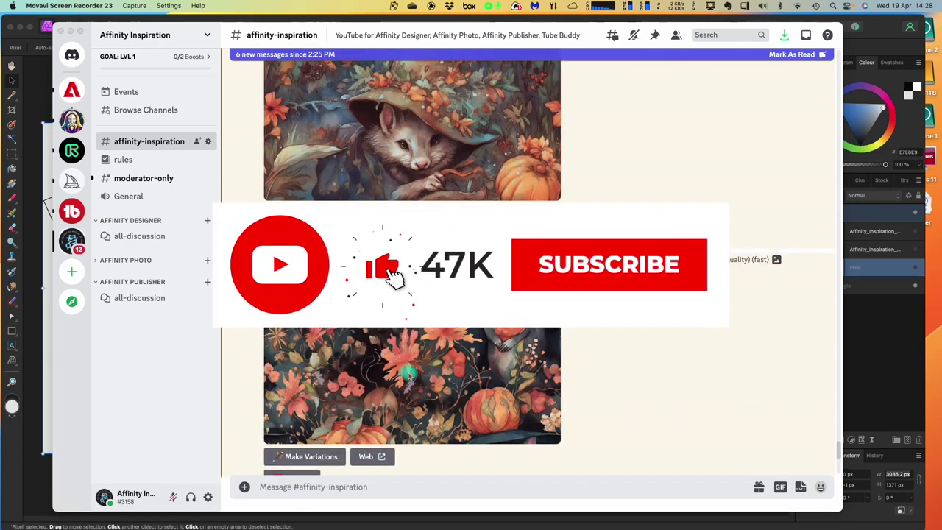
Enlarge Image #3, save it to Downloads, and close the viewer.
left_click(414, 346)
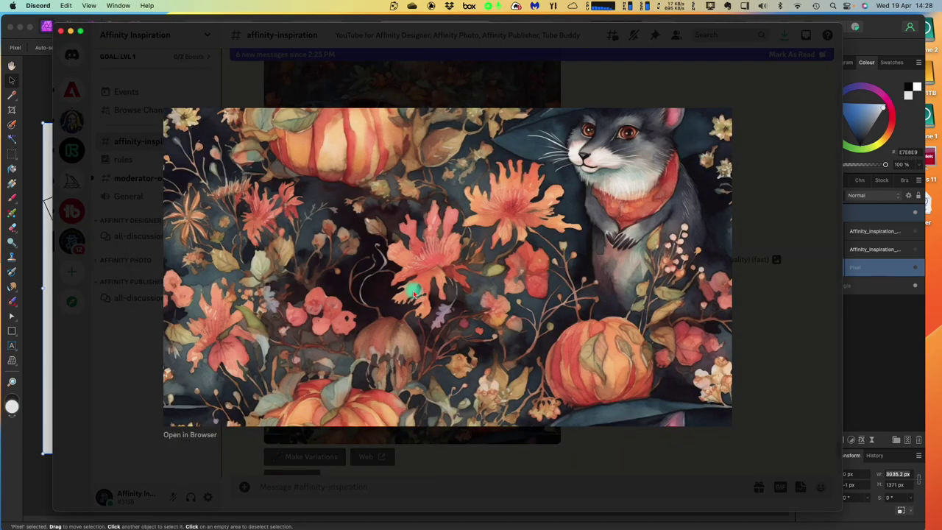
right_click(401, 261)
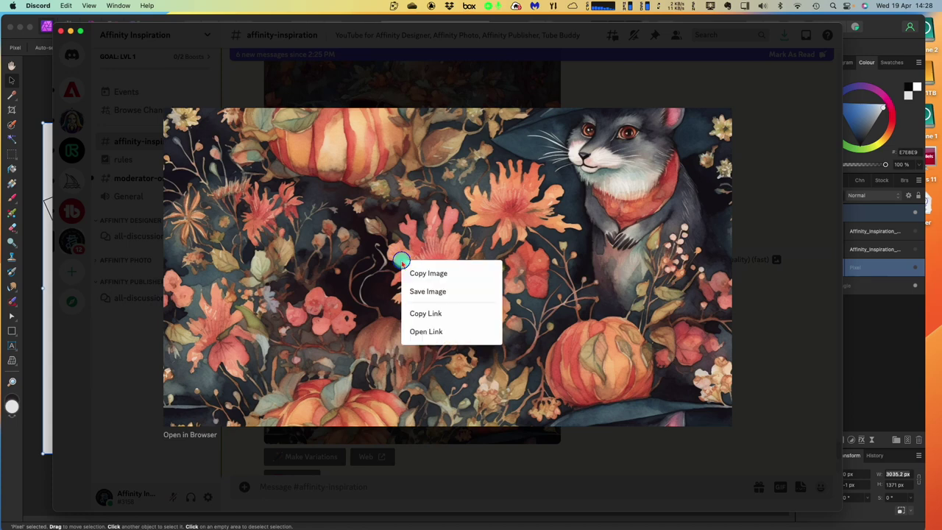
left_click(441, 293)
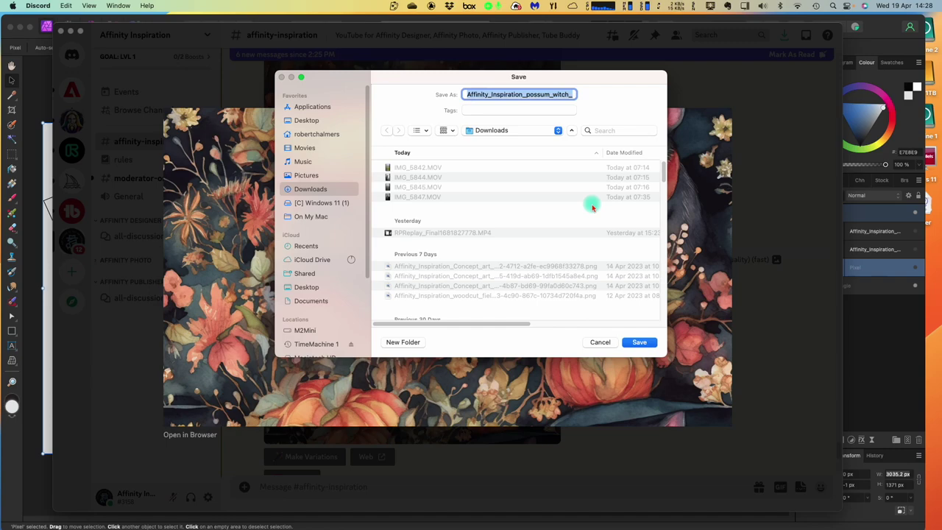
left_click(638, 343)
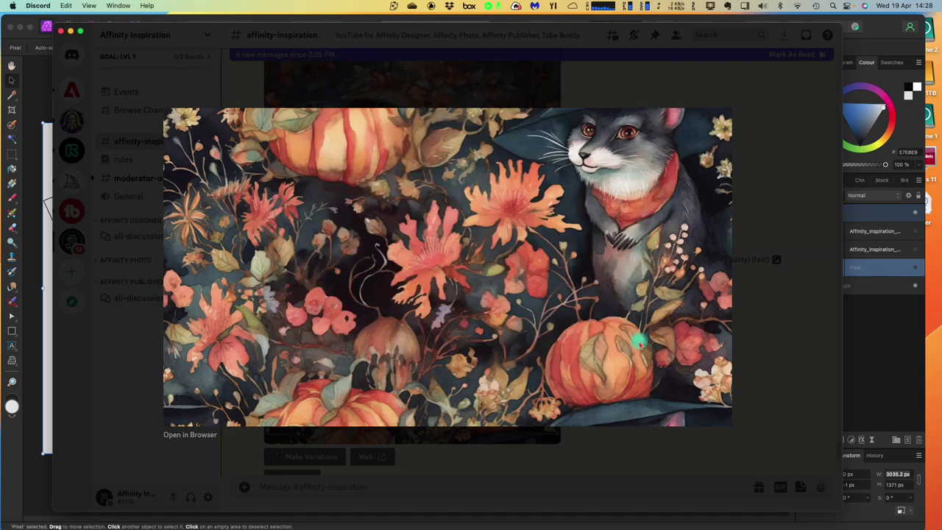
left_click(749, 286)
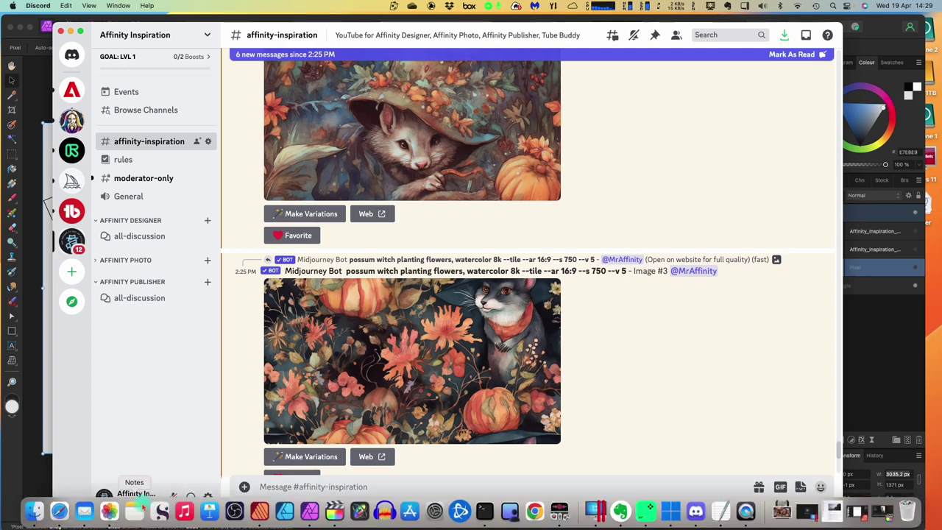
Preview the saved possum-witch PNG (1456×816, 2.3 MB) in Finder's Downloads, then return to Discord.
left_click(34, 511)
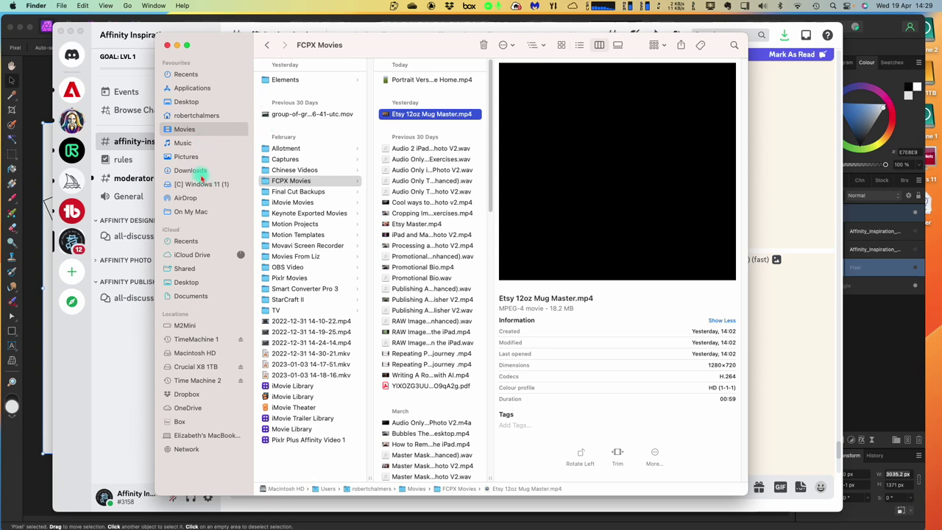
left_click(196, 171)
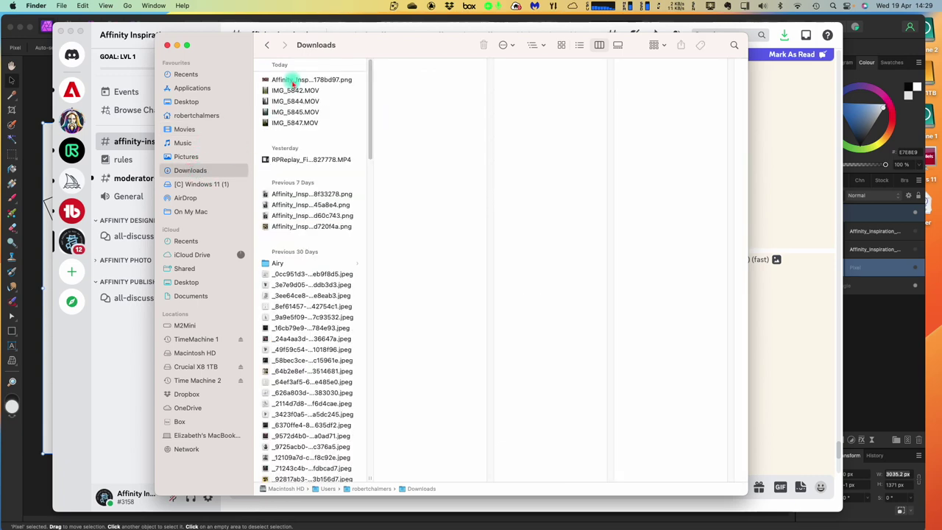
left_click(290, 79)
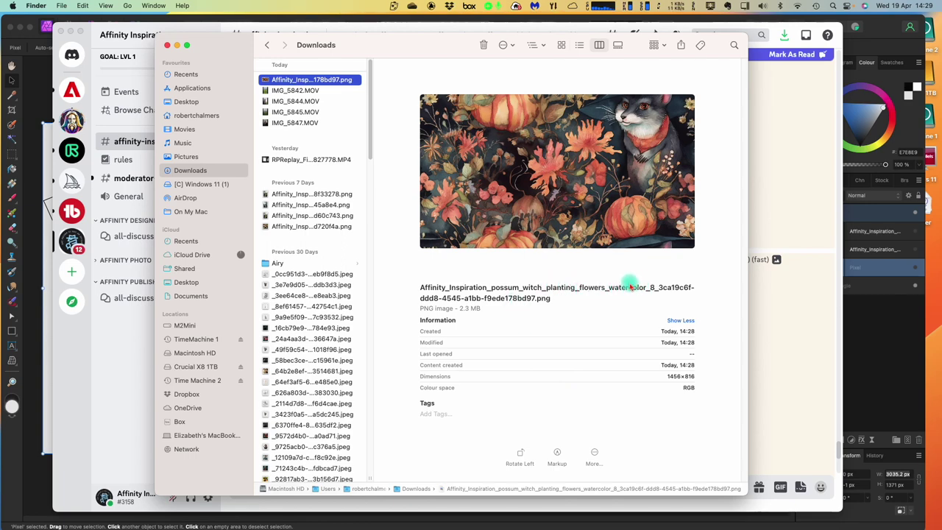
left_click_drag(202, 40, 380, 253)
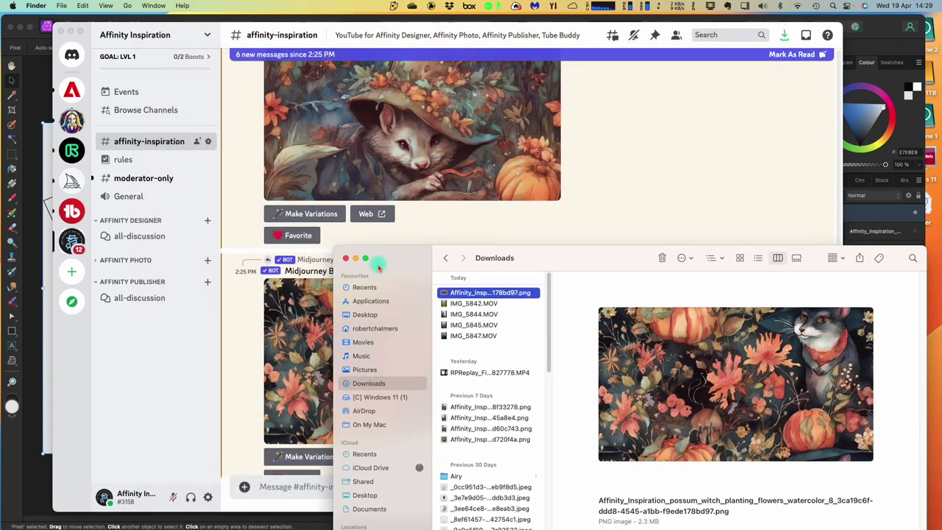
left_click(183, 24)
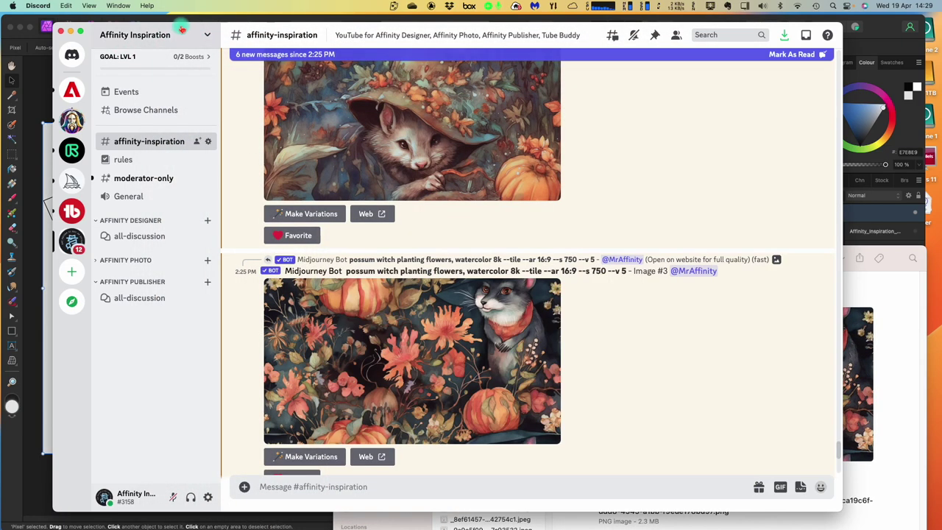
Bring up the mug template document and toggle the cherry and sunset layers to inspect them.
left_click(71, 29)
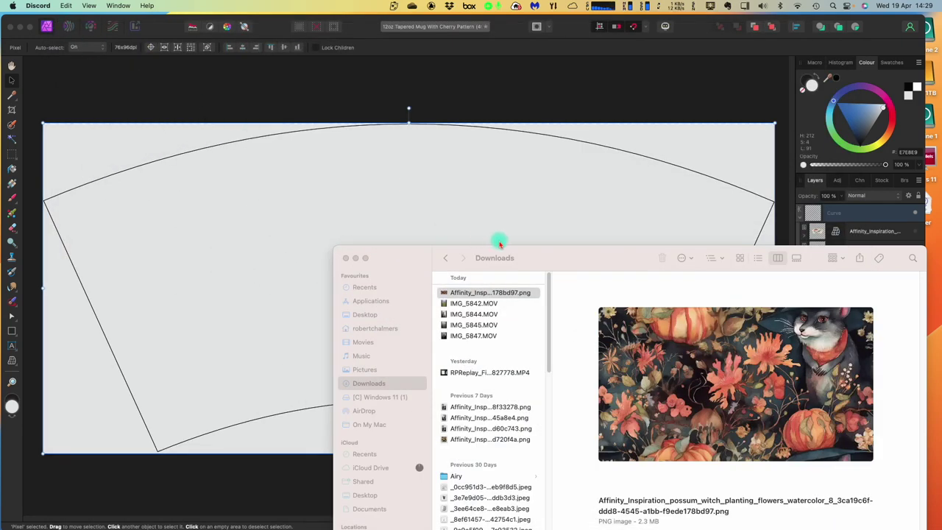
left_click(440, 89)
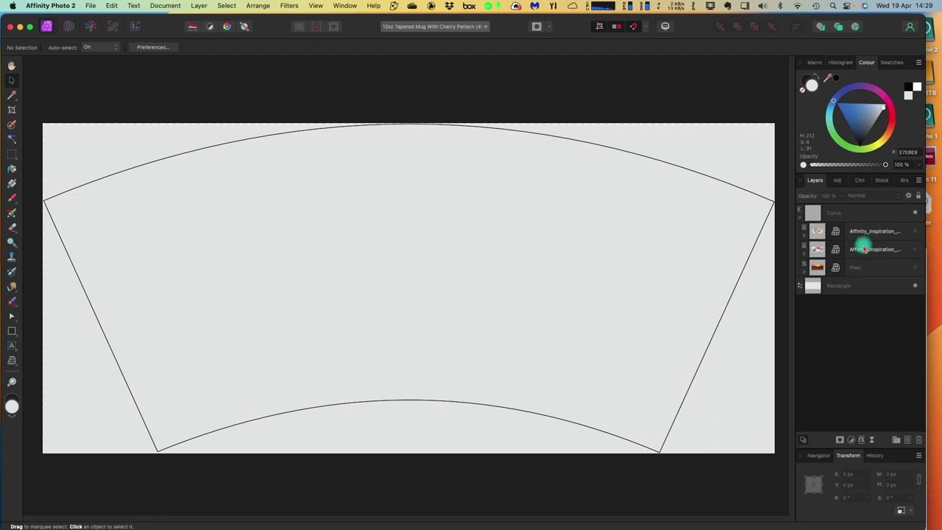
mouse_move(803, 234)
left_mouse_down()
mouse_move(790, 248)
mouse_move(795, 229)
left_mouse_up()
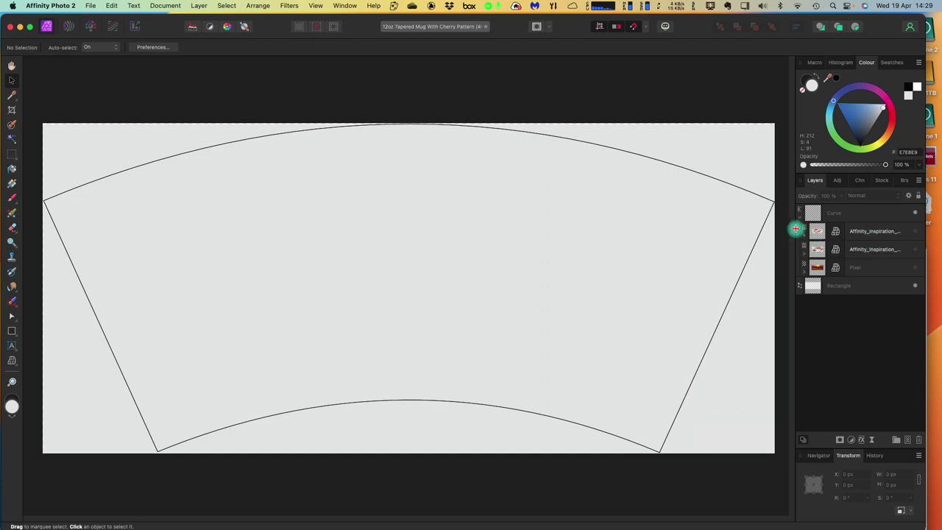
left_click(842, 213)
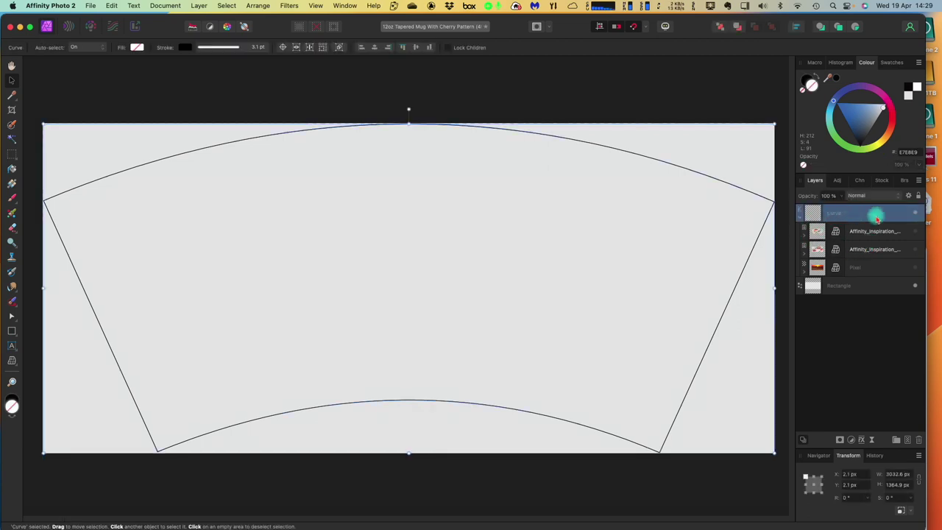
left_click(914, 234)
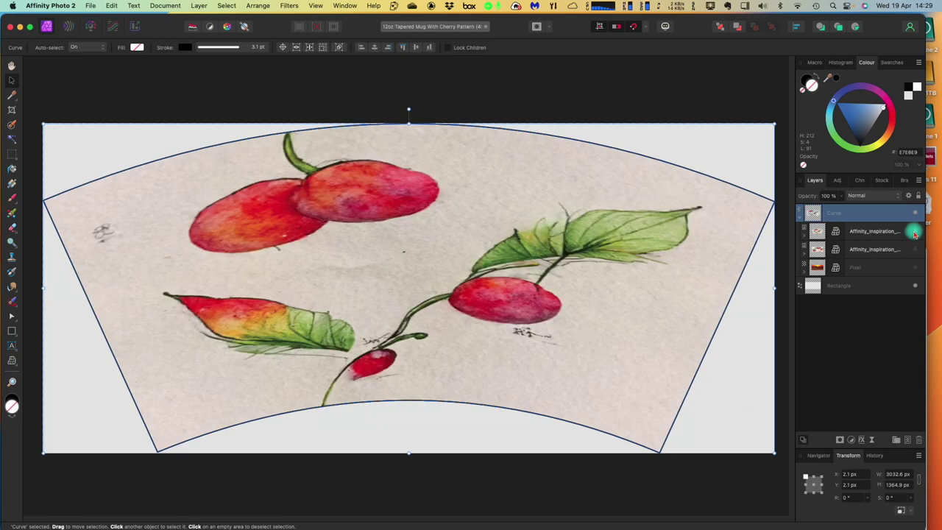
left_click(914, 234)
left_click(916, 250)
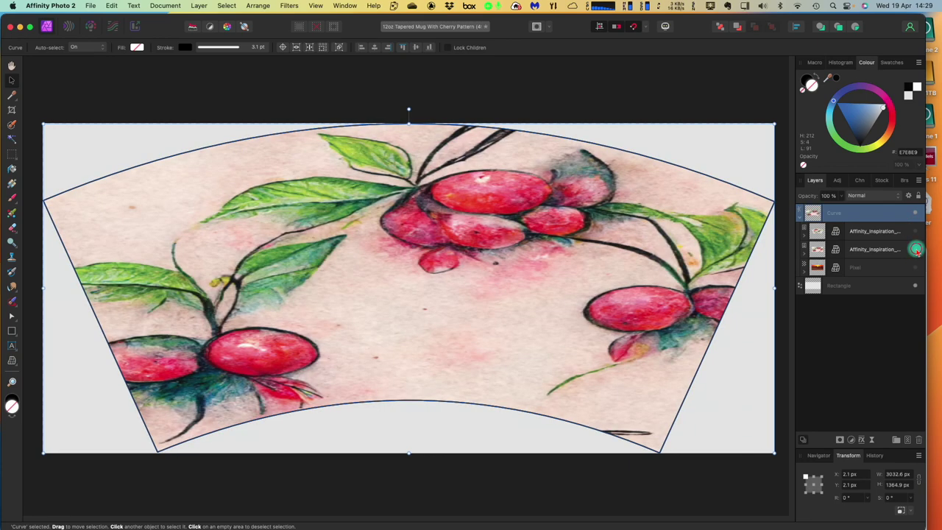
left_click(916, 250)
left_click(917, 269)
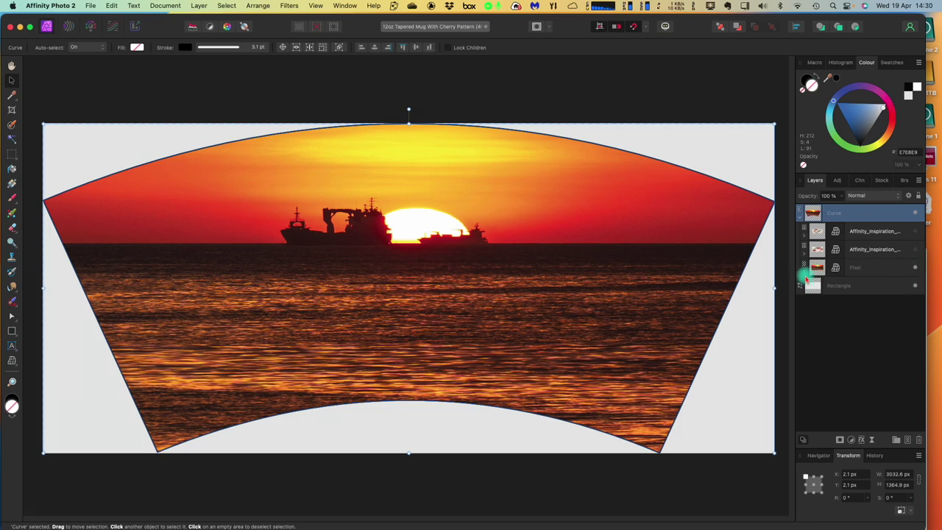
Check each layer's Mesh Warp, collapse the layer groups, and hide the sunset Pixel layer.
left_click(805, 278)
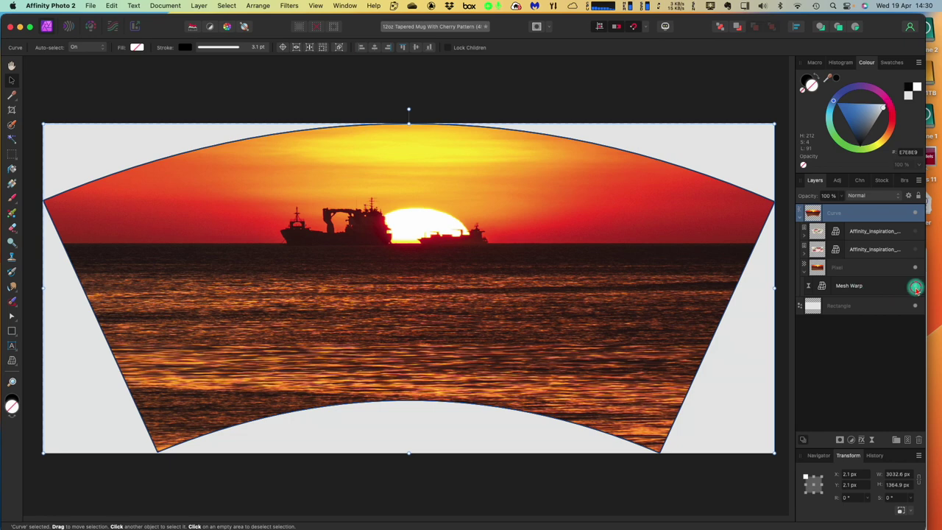
left_click(915, 287)
left_click(818, 266)
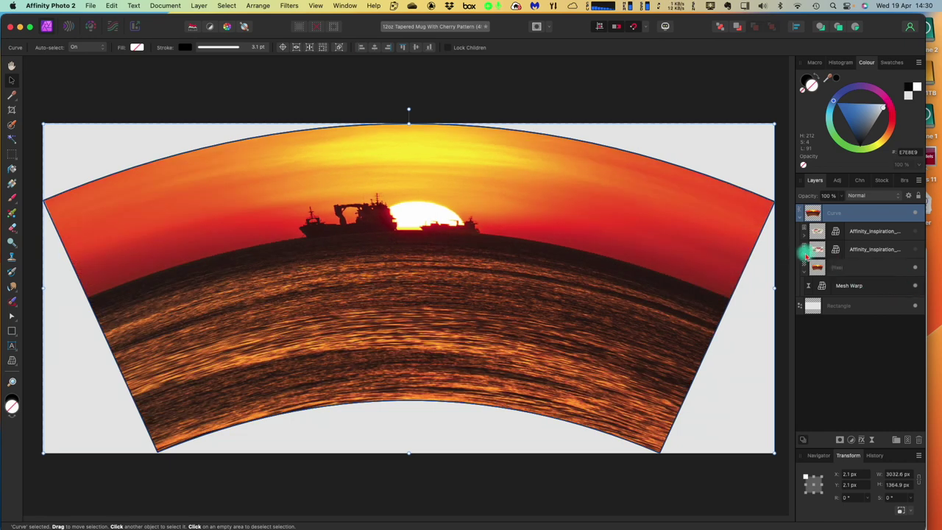
left_click(804, 253)
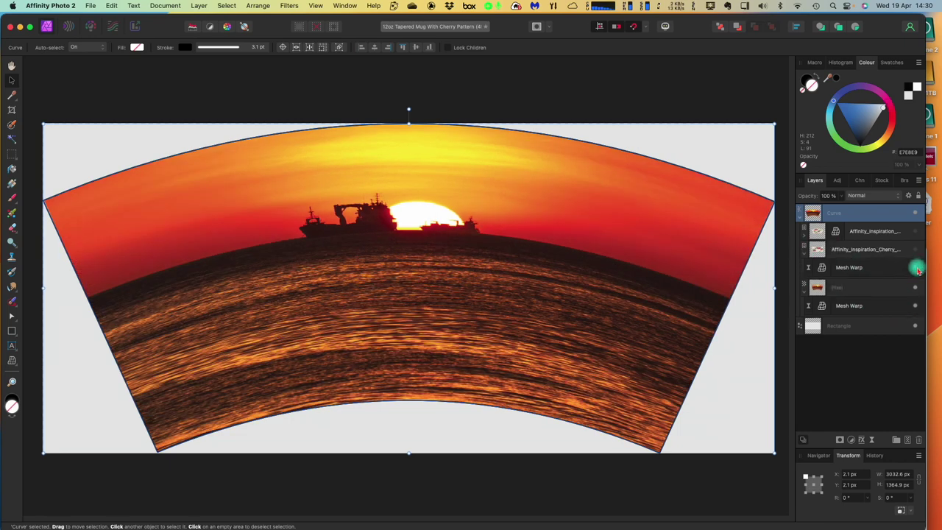
left_click(803, 235)
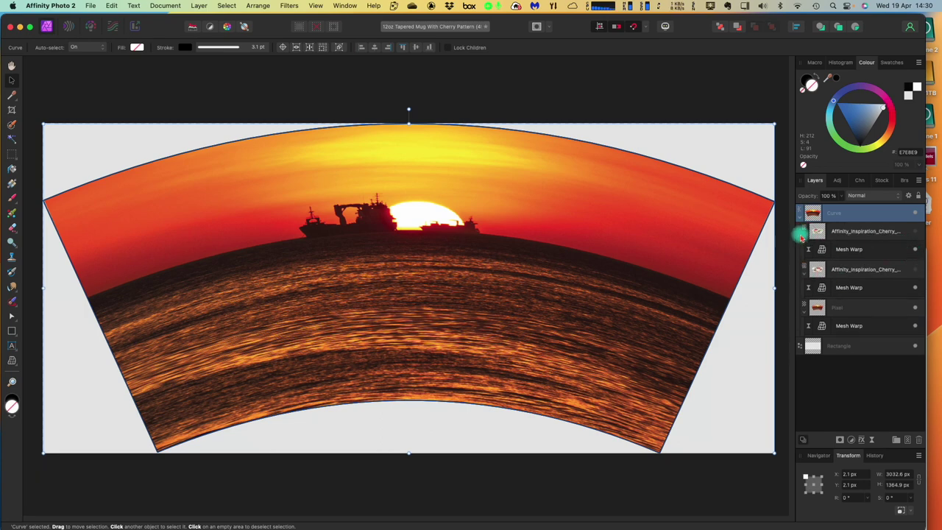
left_click(804, 236)
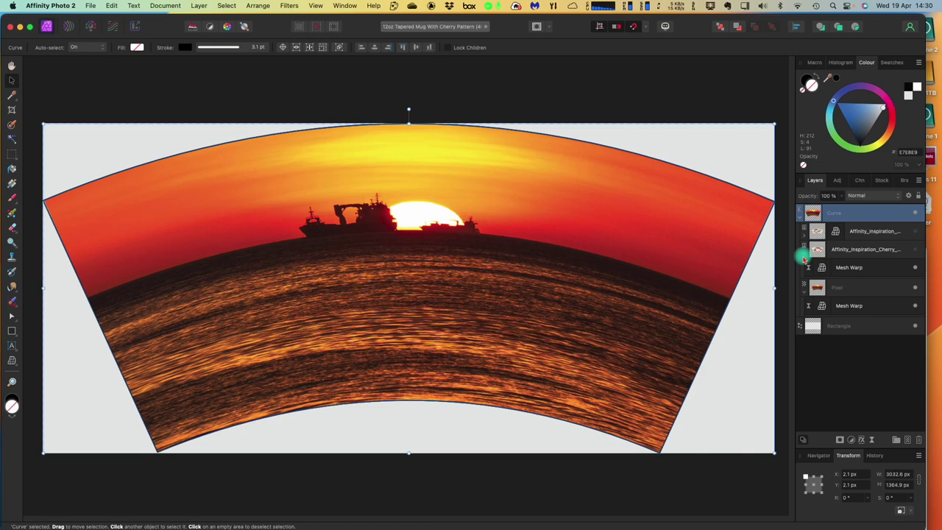
left_click(803, 255)
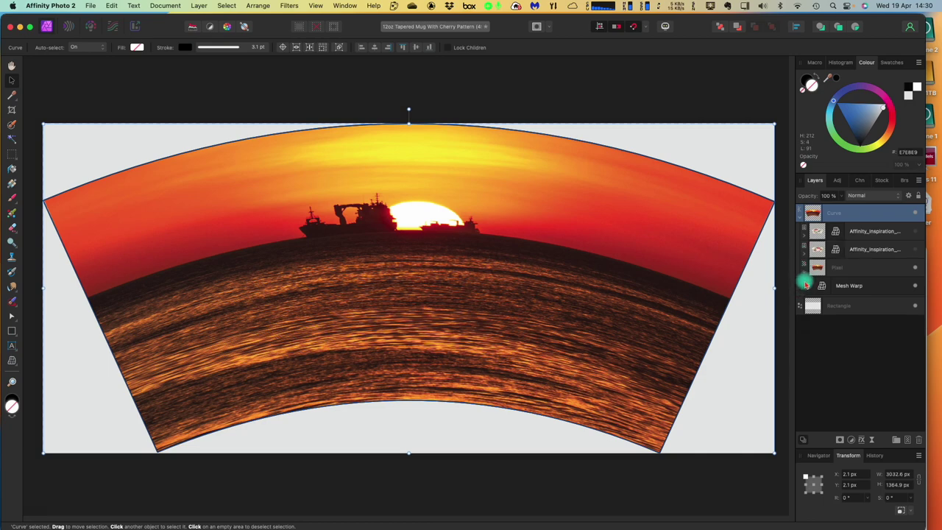
left_click(804, 273)
left_click(871, 233)
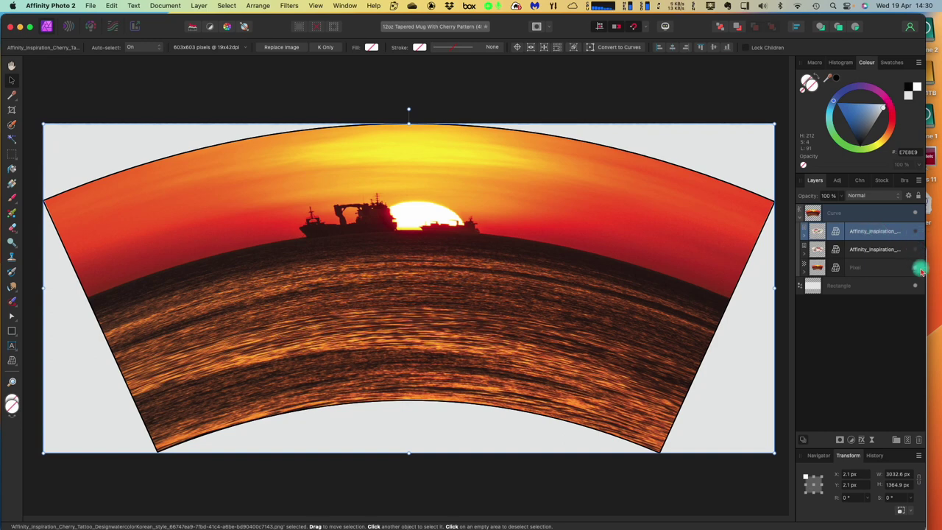
left_click(915, 267)
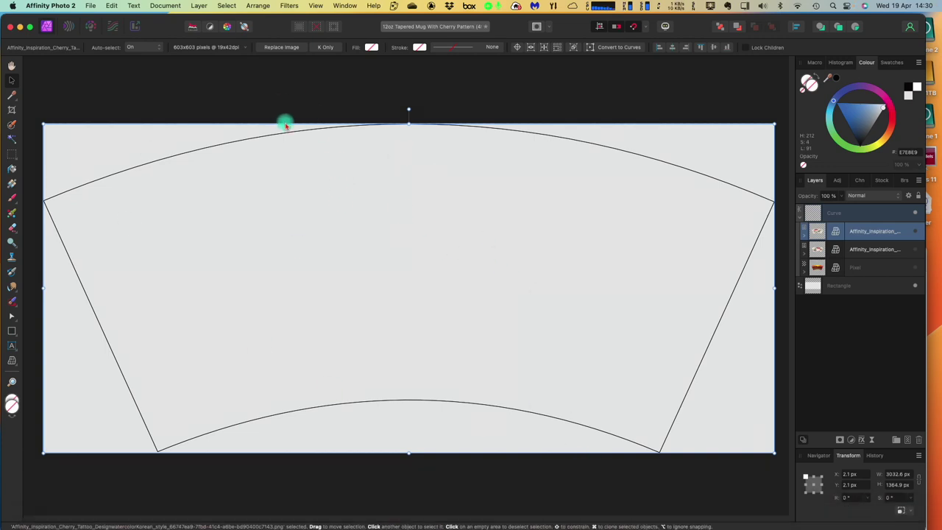
Place the possum witch watercolour PNG from Downloads at the template centre.
left_click(90, 6)
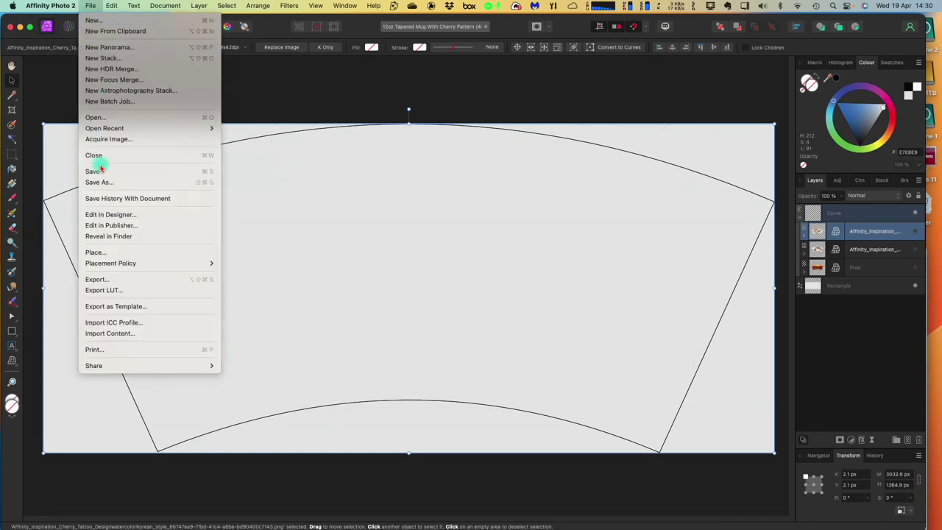
left_click(110, 252)
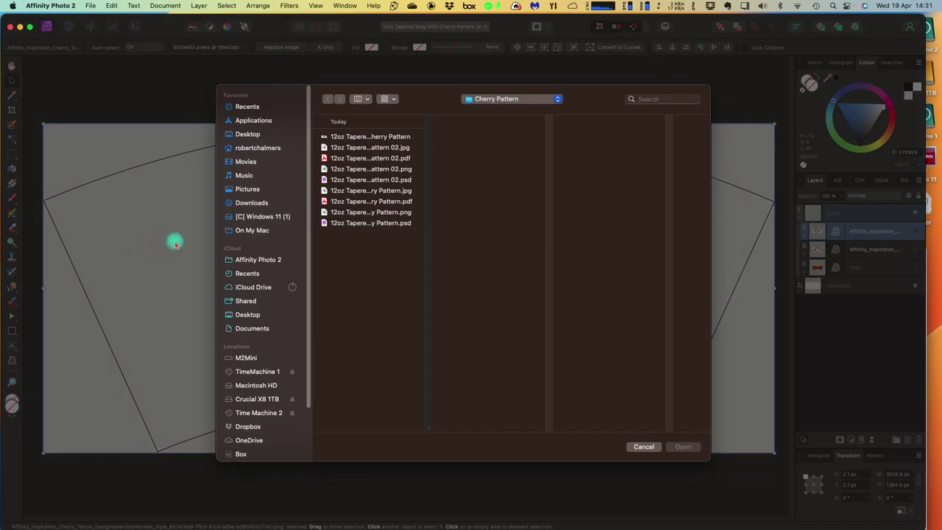
left_click(250, 203)
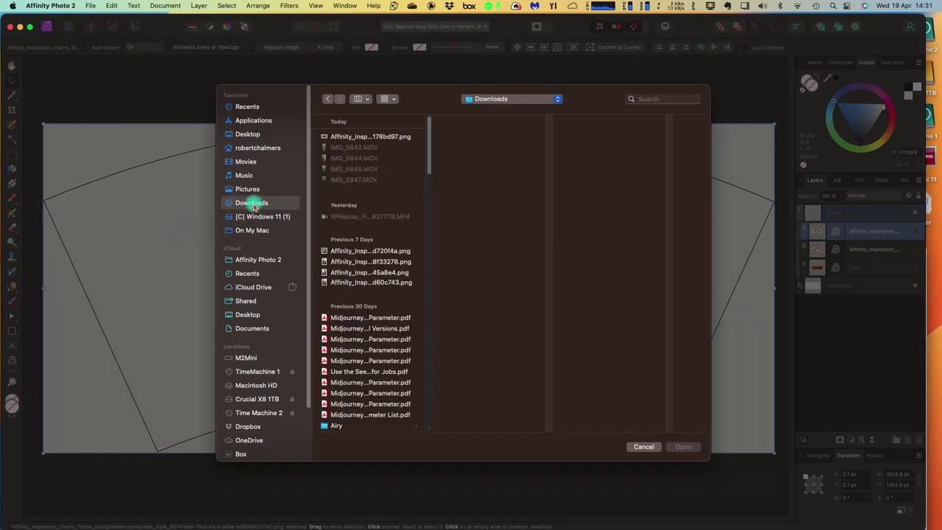
left_click(377, 139)
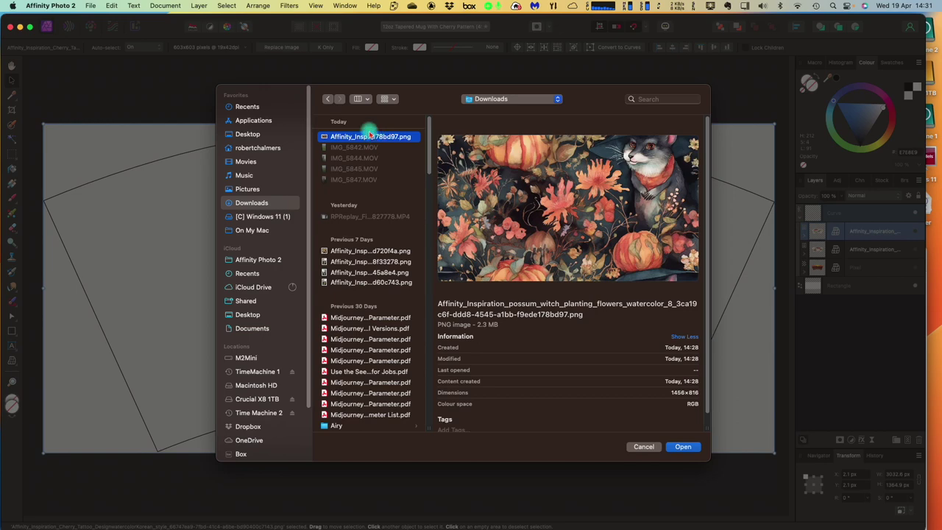
left_click(682, 449)
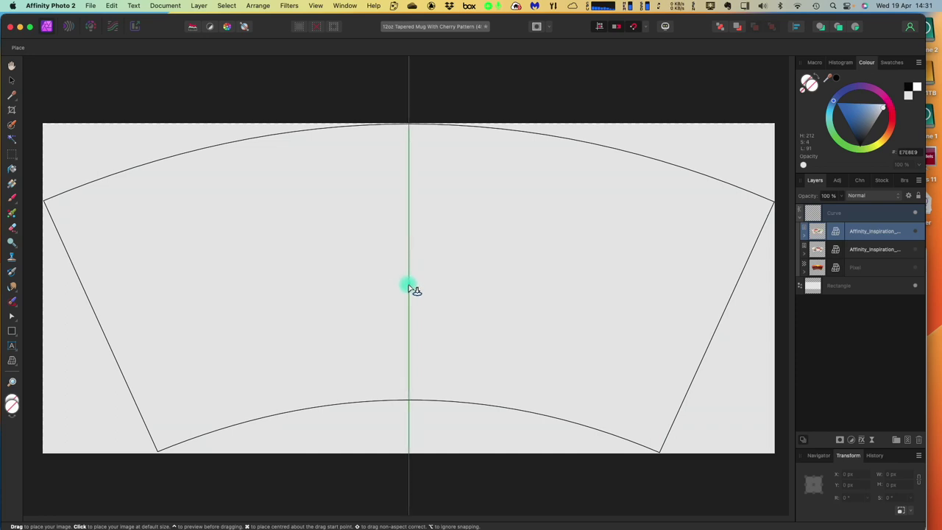
left_click(409, 289)
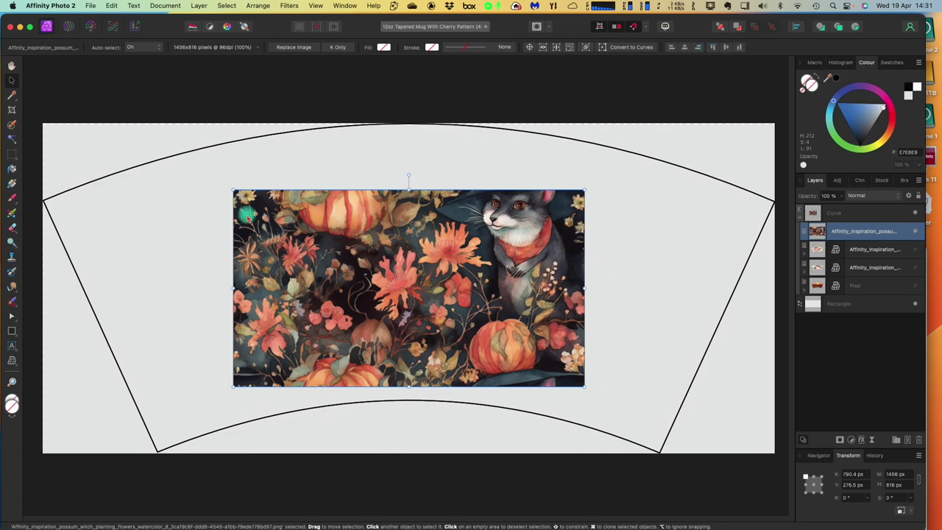
Stretch the possum image to about 3034.7 × 1373.2 px so it covers the mug outline.
left_click_drag(234, 192, 103, 155)
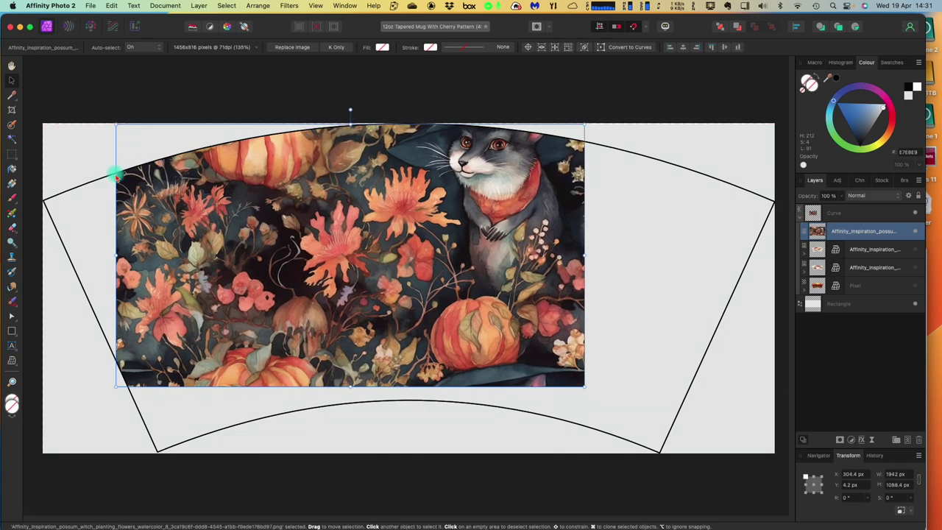
left_click_drag(116, 385, 46, 443)
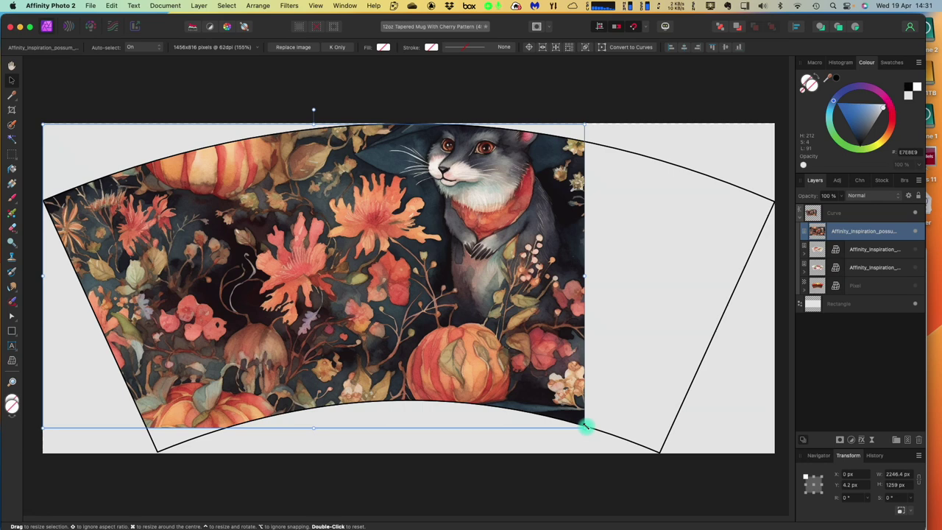
left_click_drag(586, 427, 655, 416)
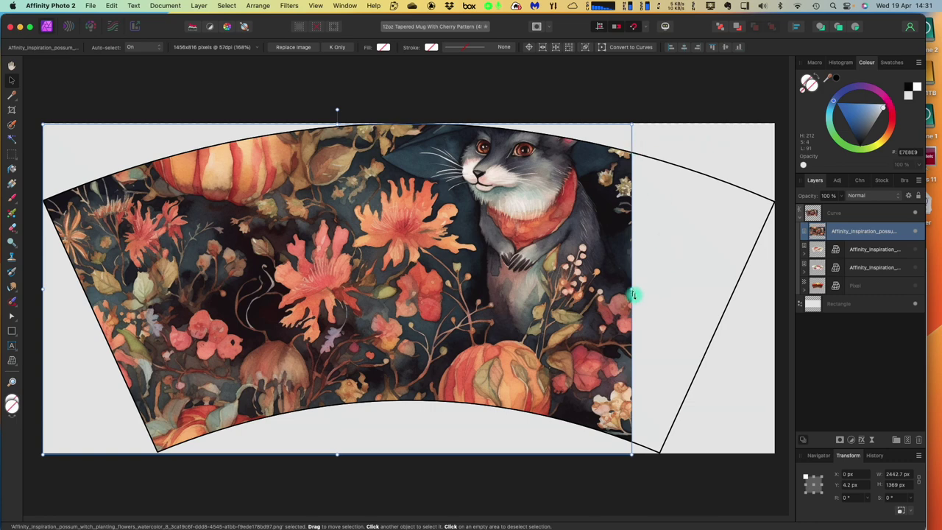
left_click_drag(631, 289, 771, 292)
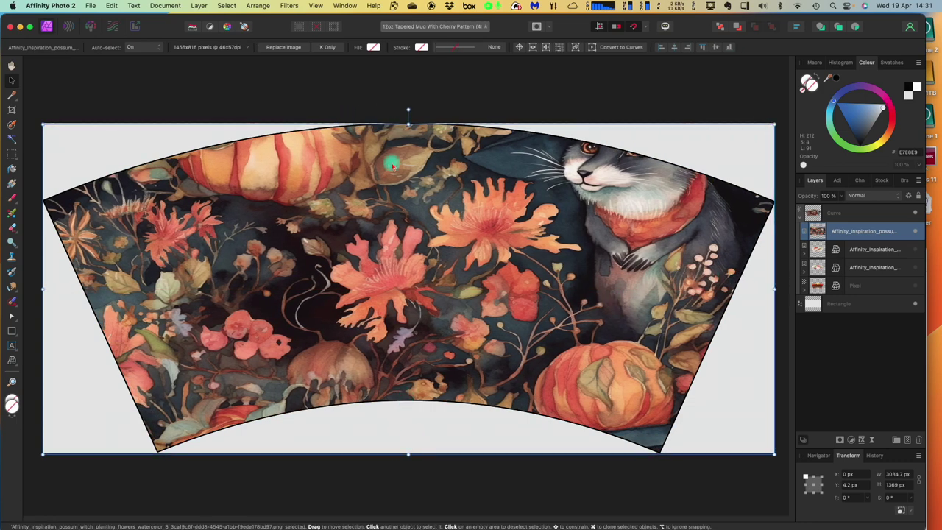
left_click_drag(408, 122, 408, 122)
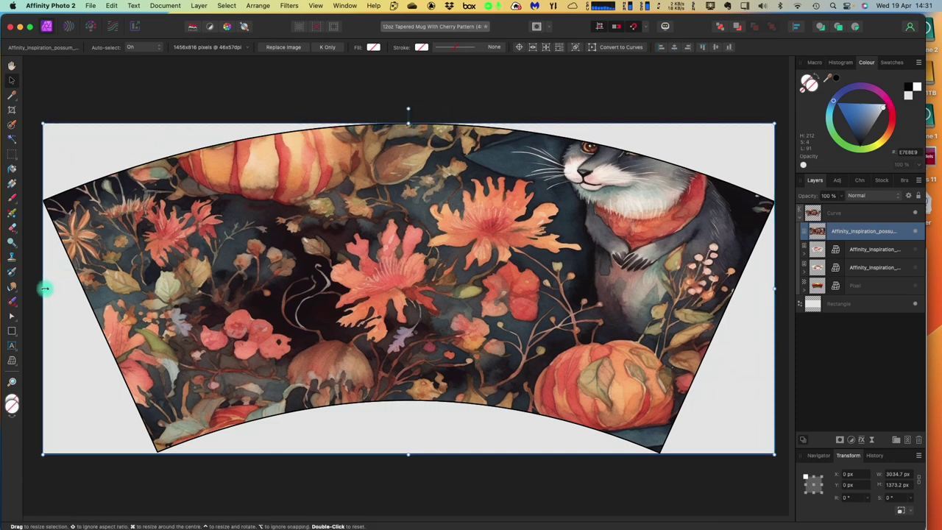
left_click_drag(45, 289, 47, 286)
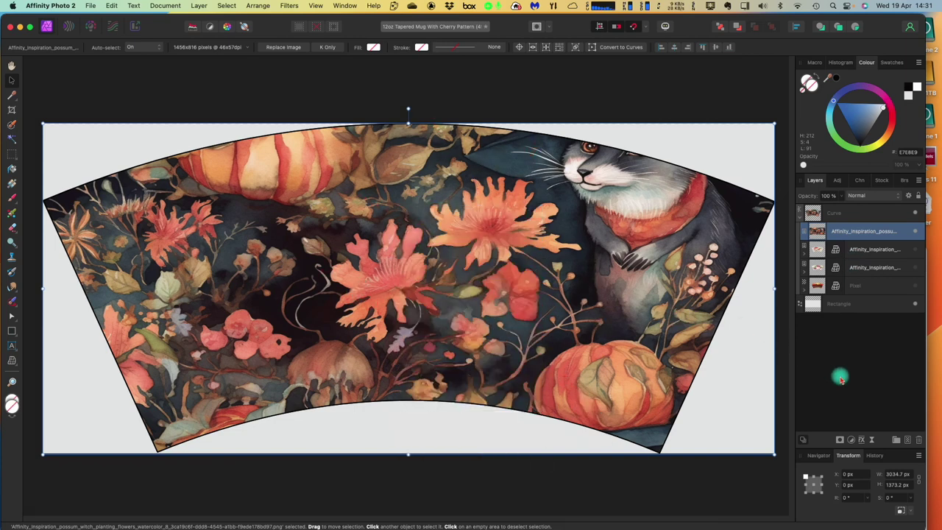
Add a Mesh Warp live filter and pin its four corners onto the template's corners.
left_click(873, 441)
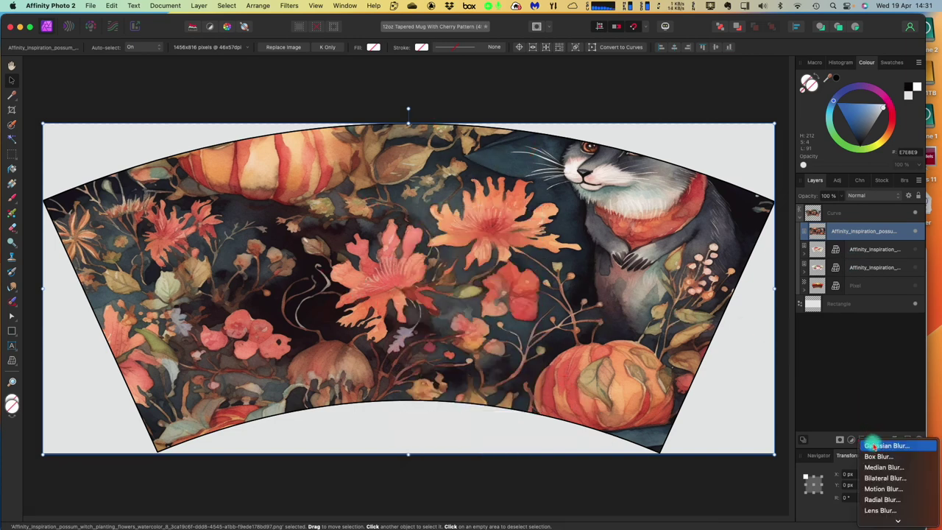
scroll(875, 456, "down", 5)
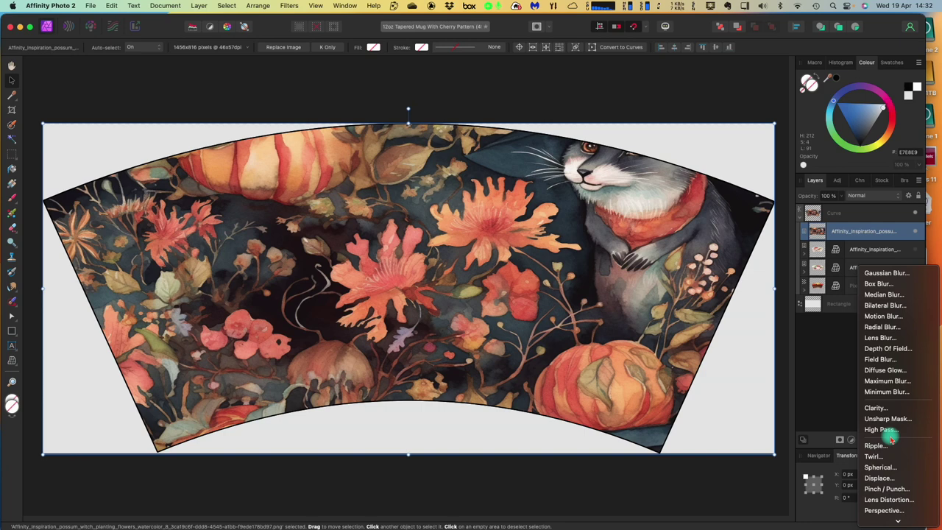
scroll(891, 448, "down", 3)
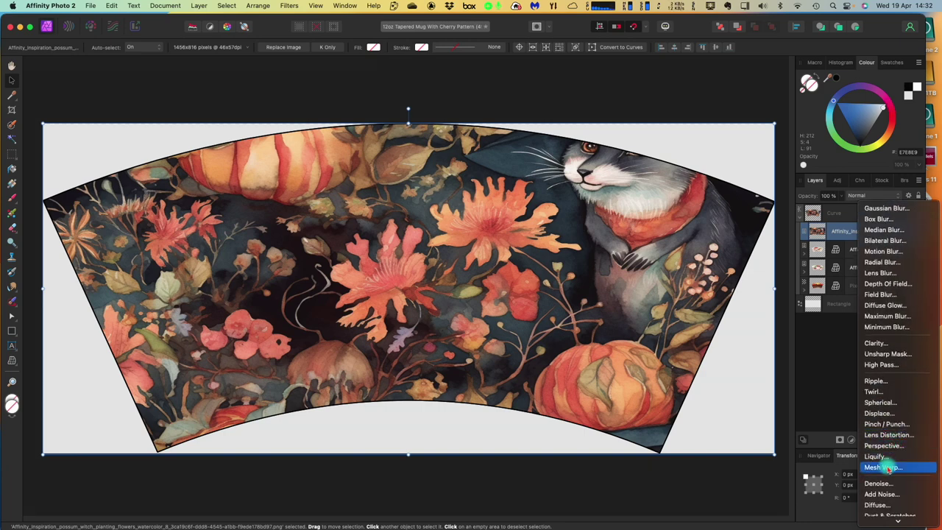
left_click(886, 468)
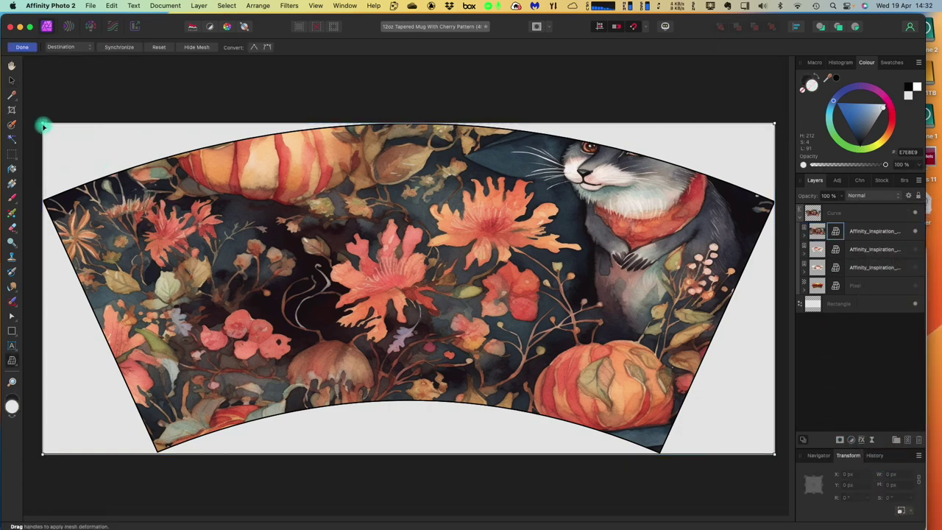
left_click_drag(43, 125, 45, 200)
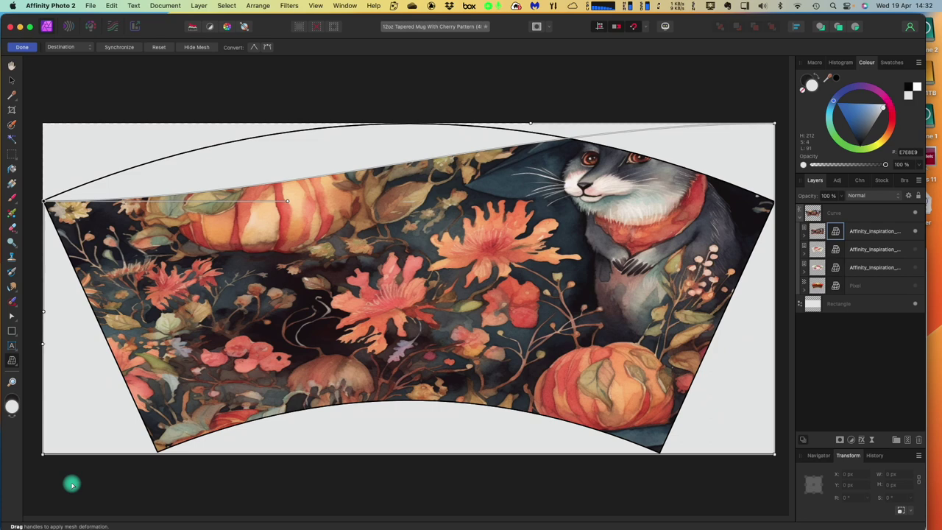
left_click_drag(43, 456, 158, 451)
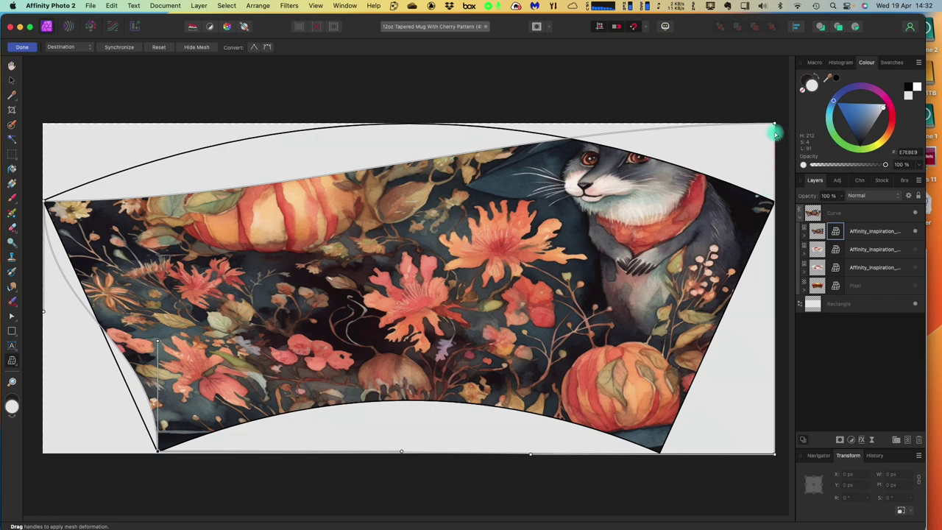
left_click_drag(776, 126, 775, 201)
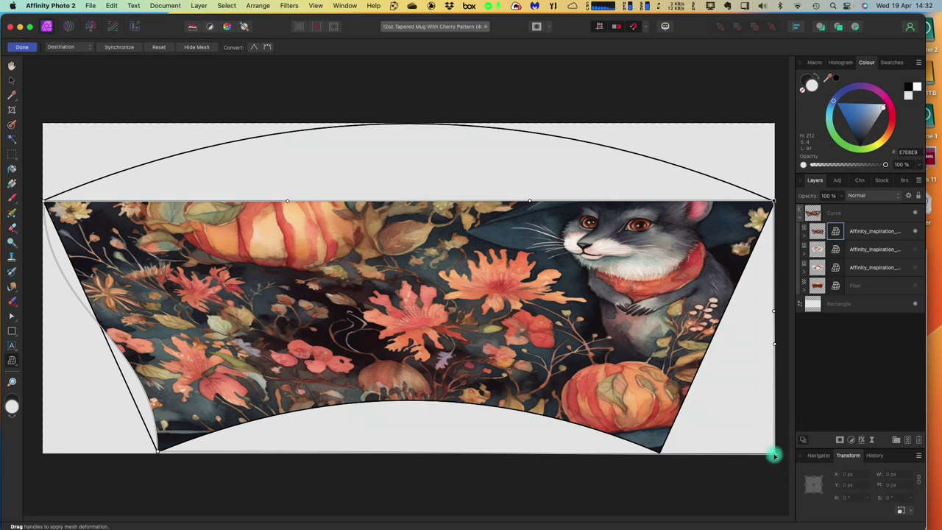
left_click_drag(774, 456, 662, 453)
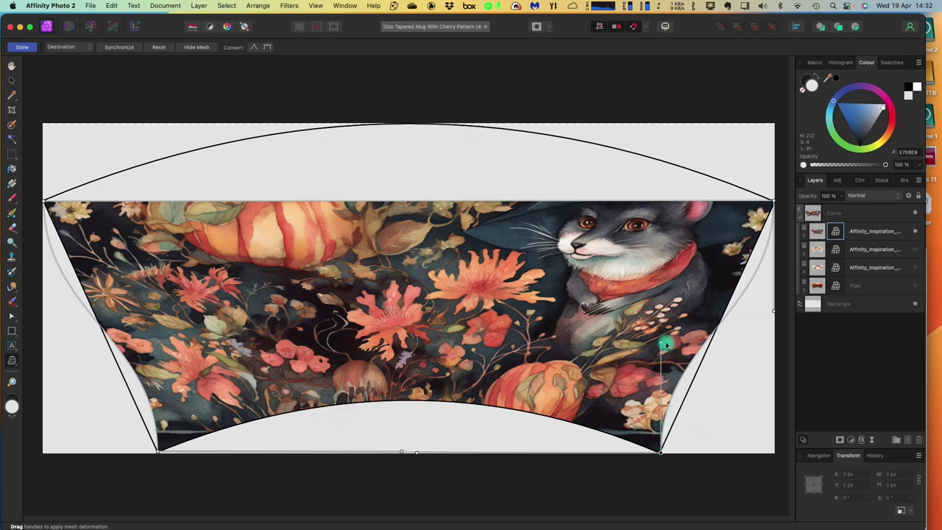
Bow the right and left mesh edges to follow the template's tapered sides.
left_click_drag(664, 343, 705, 356)
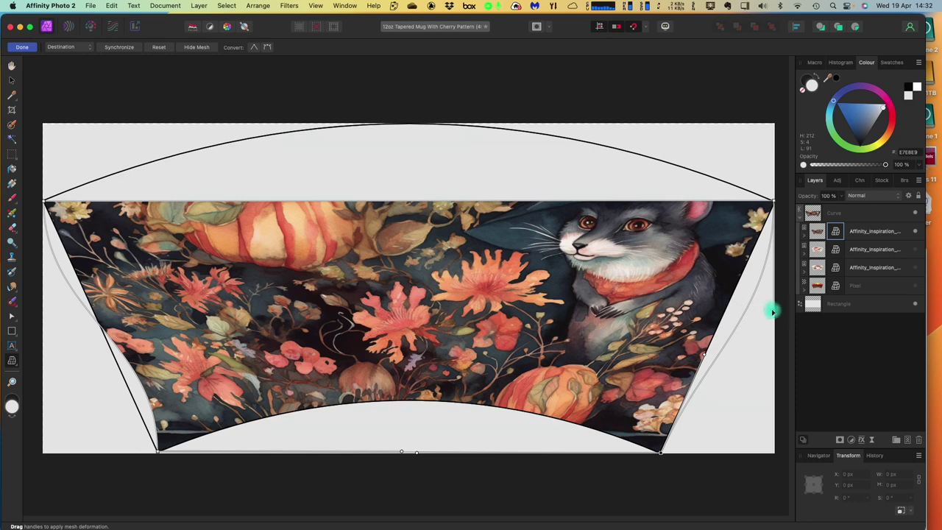
left_click_drag(775, 312, 728, 307)
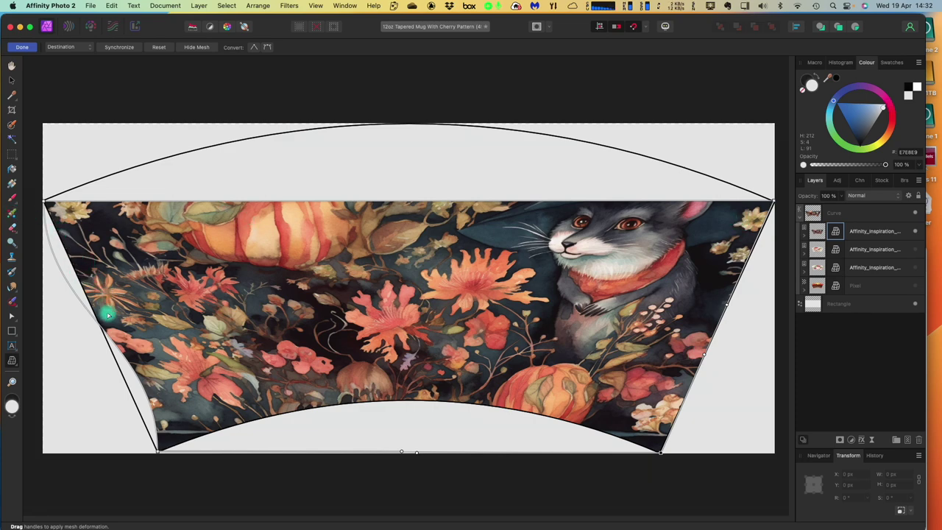
left_click(84, 306)
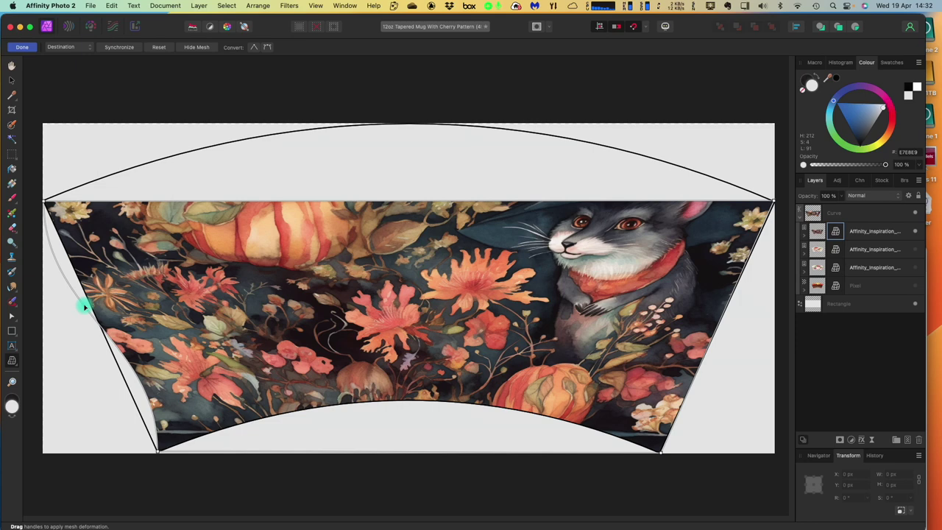
left_click(157, 452)
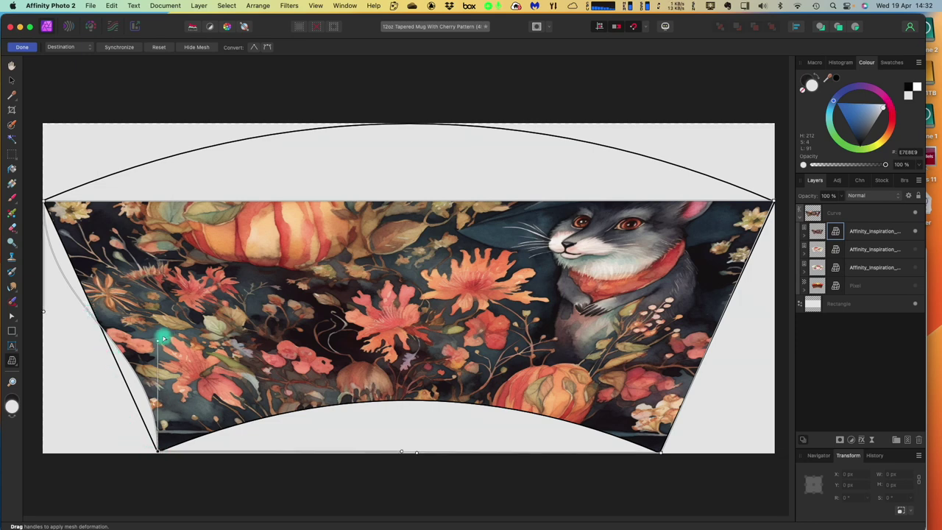
left_click_drag(157, 342, 108, 347)
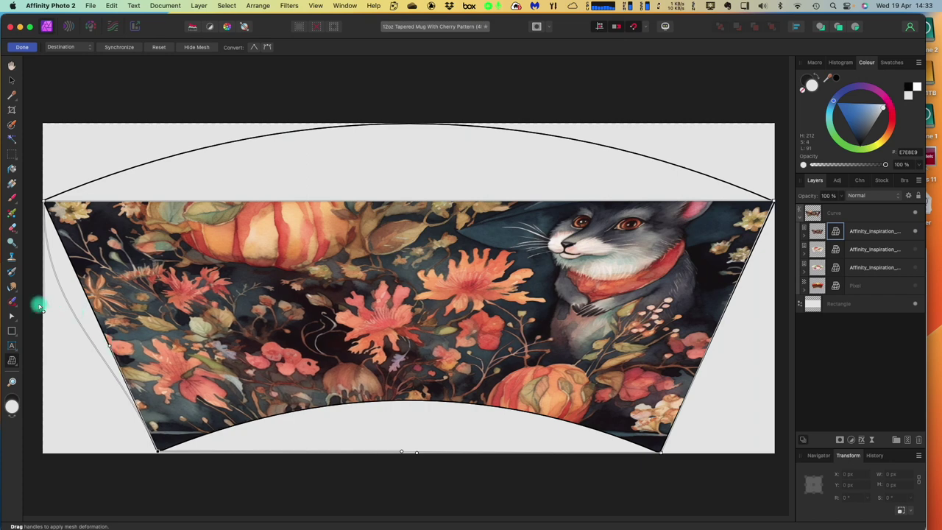
left_click_drag(43, 313, 83, 286)
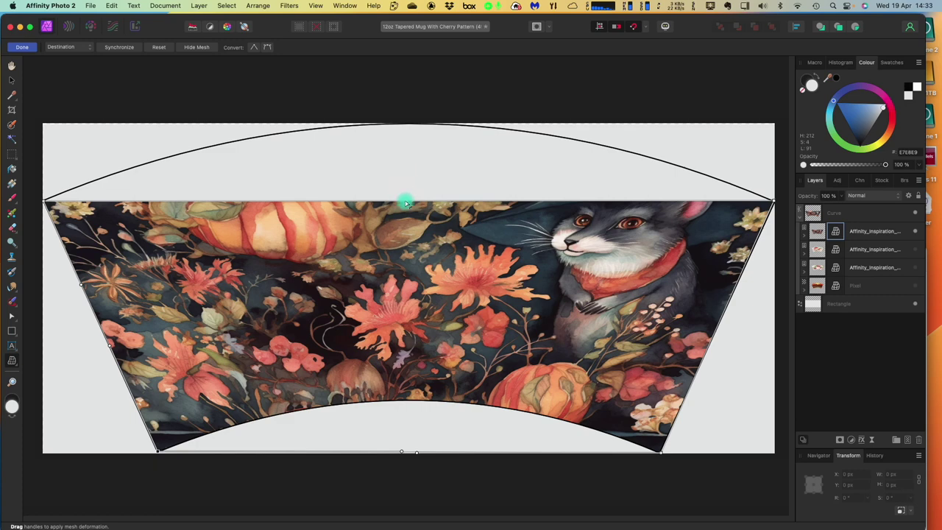
Curve the mesh's top and bottom edges to match the template arcs, then commit the warp.
left_click_drag(403, 203, 406, 127)
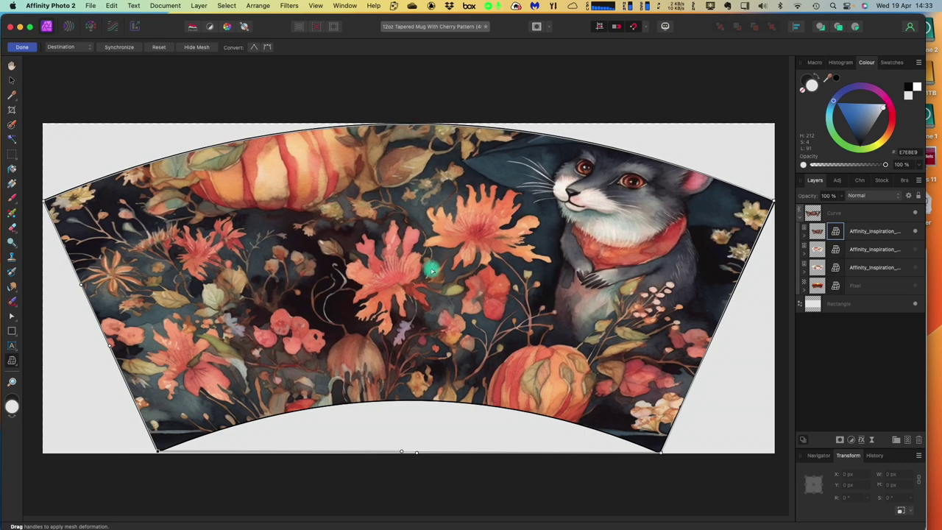
left_click_drag(409, 452, 412, 403)
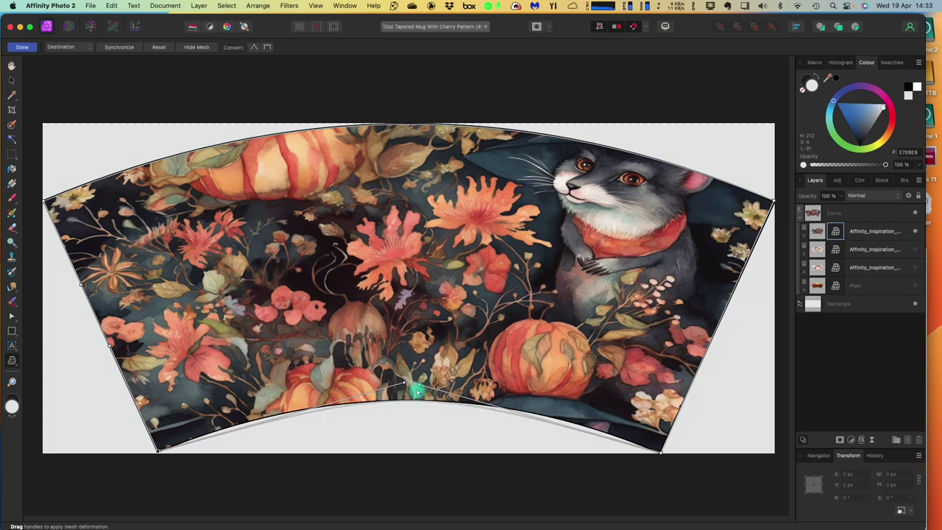
left_click_drag(421, 384, 353, 389)
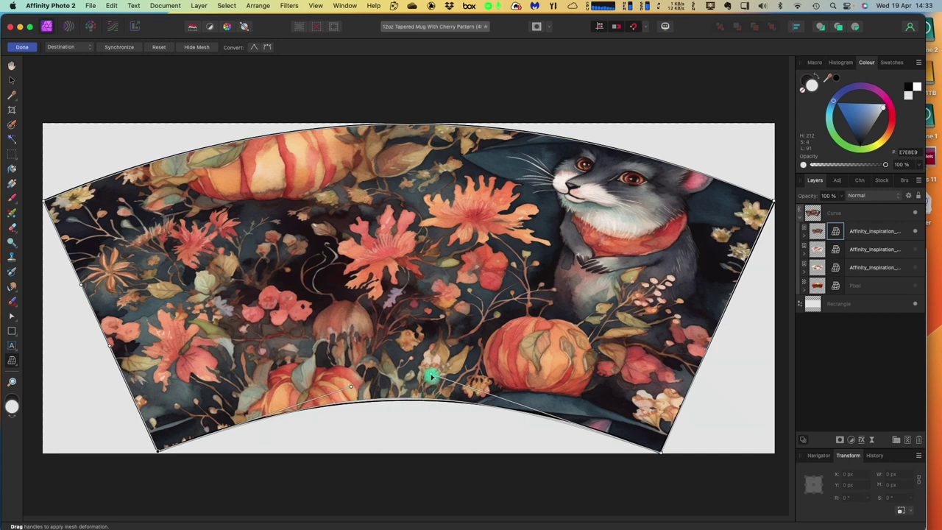
left_click_drag(434, 378, 461, 381)
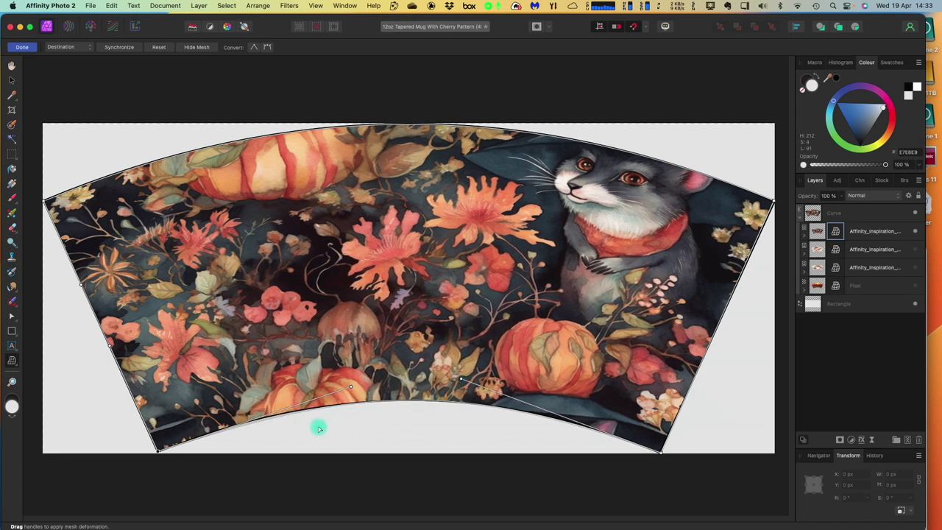
left_click_drag(351, 387, 344, 386)
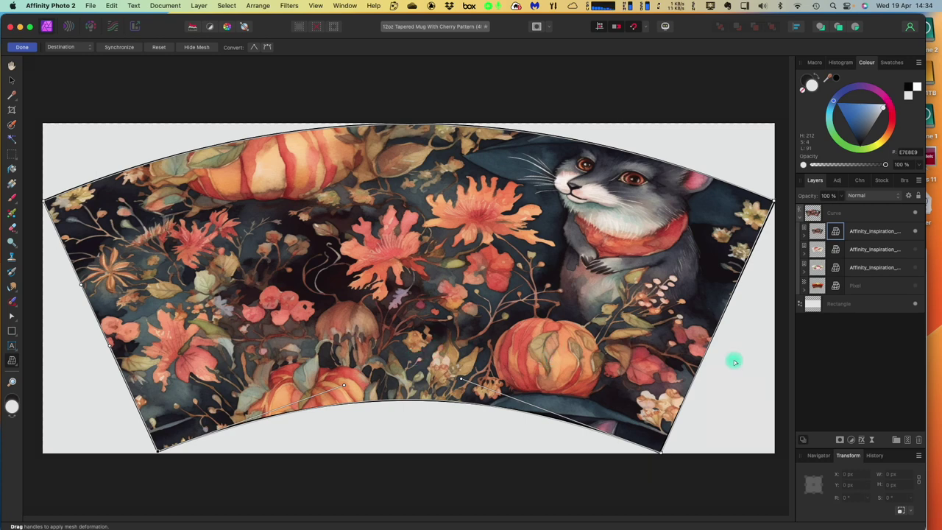
left_click(12, 84)
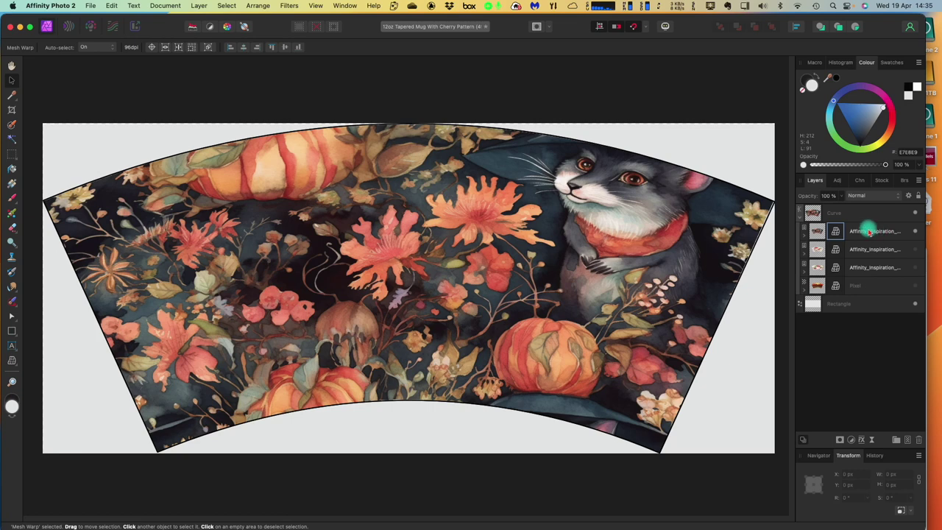
left_click(89, 6)
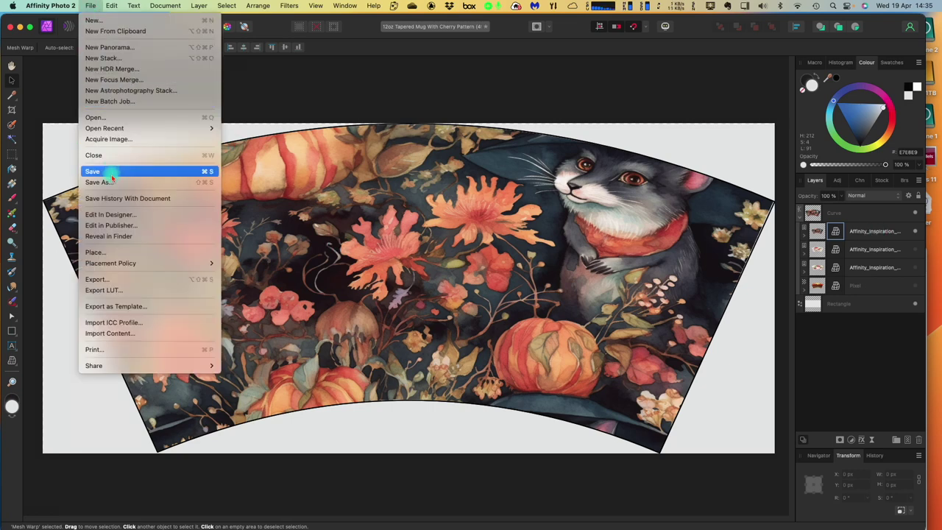
left_click(113, 281)
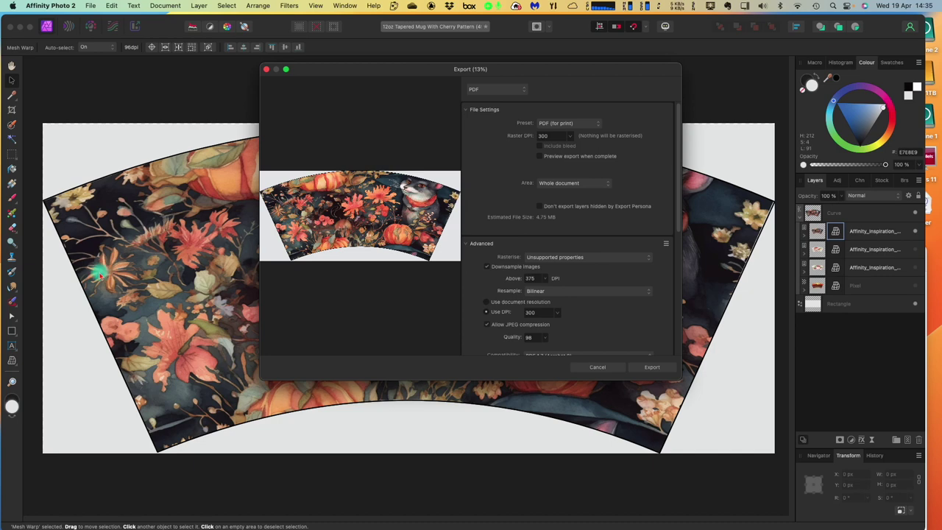
left_click(598, 367)
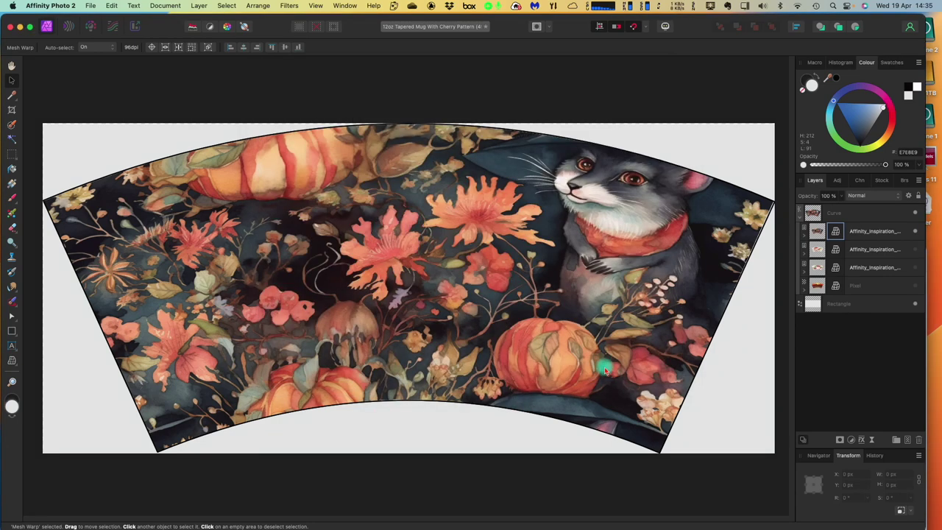
left_click(739, 364)
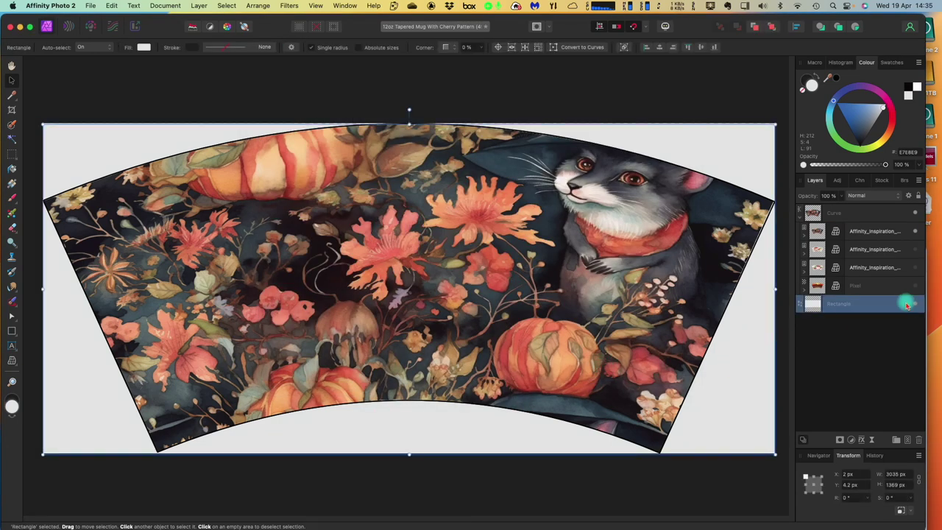
Hide the white Rectangle background and export the mug wrap as a PNG to Downloads.
left_click(914, 304)
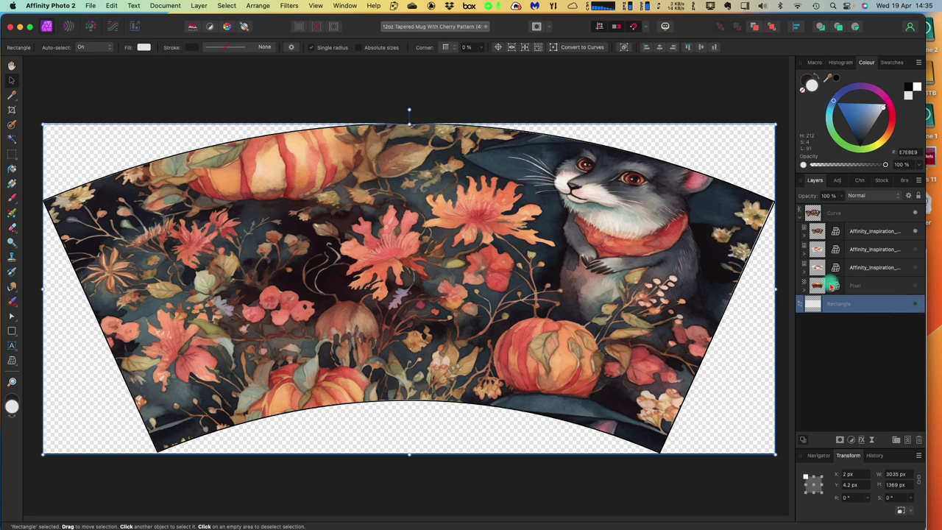
left_click(90, 6)
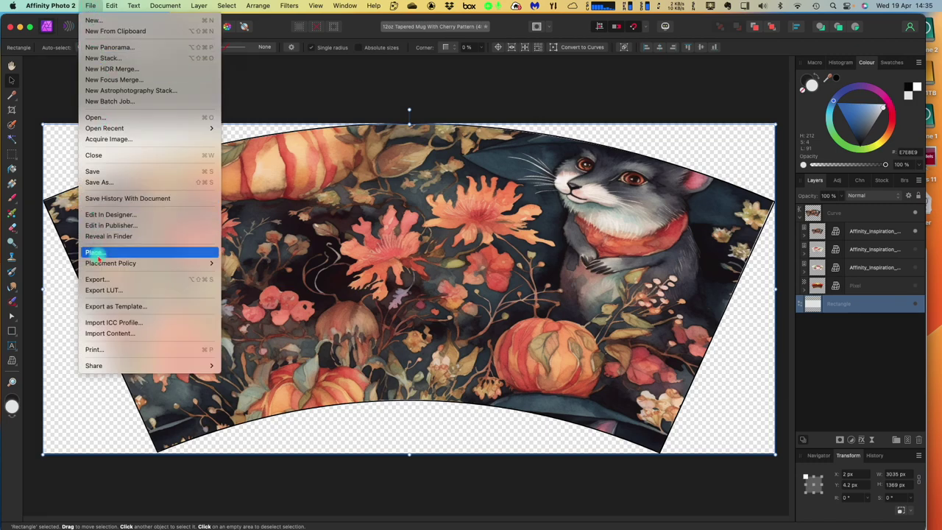
left_click(102, 279)
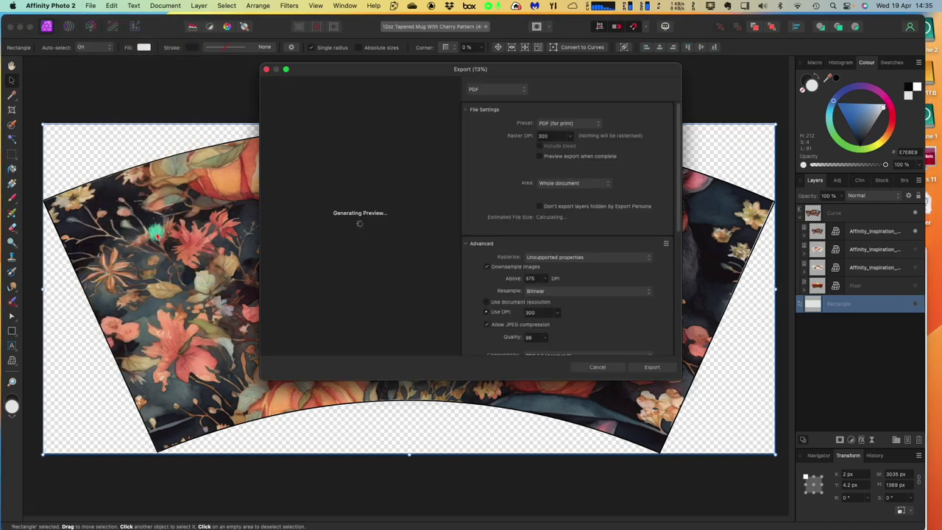
left_click(485, 89)
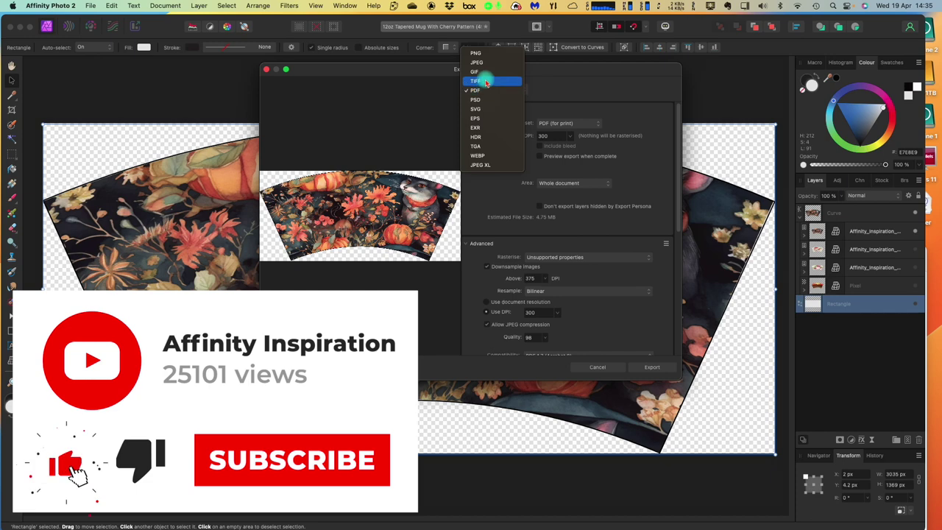
left_click(492, 54)
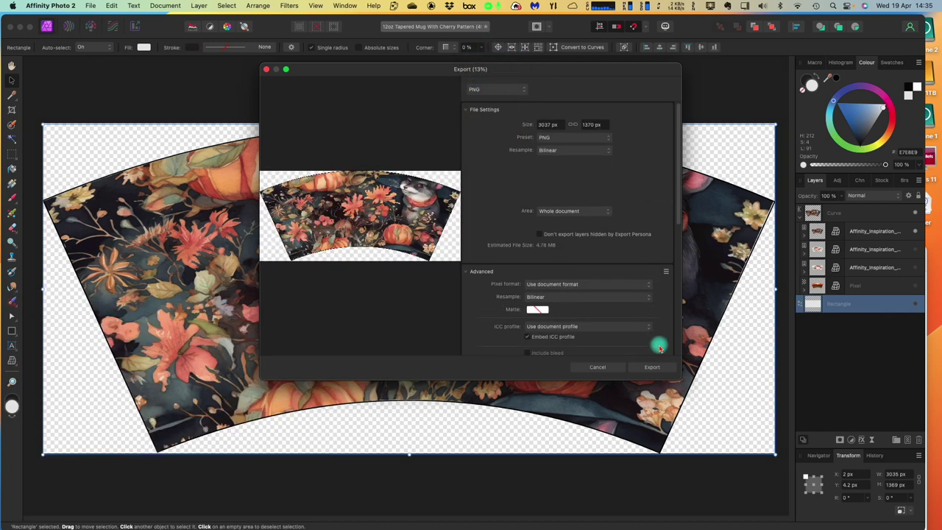
left_click(652, 366)
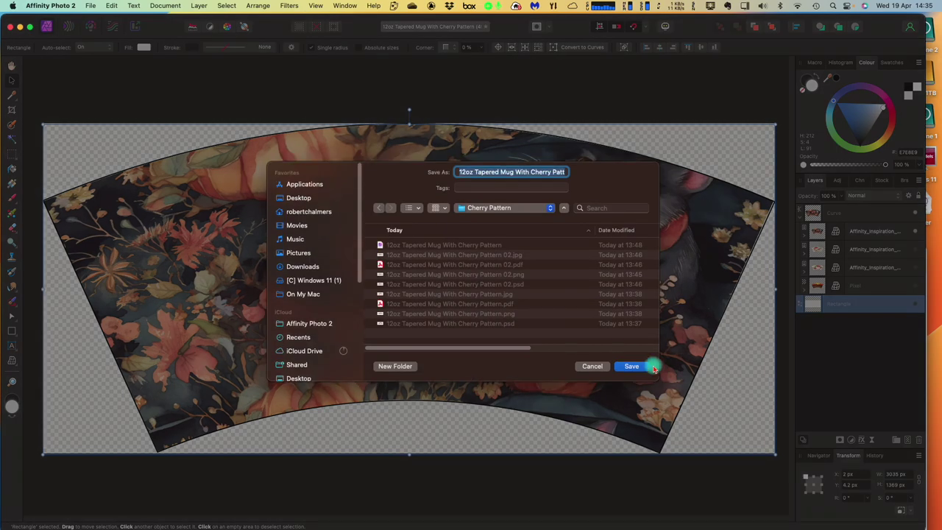
left_click(303, 268)
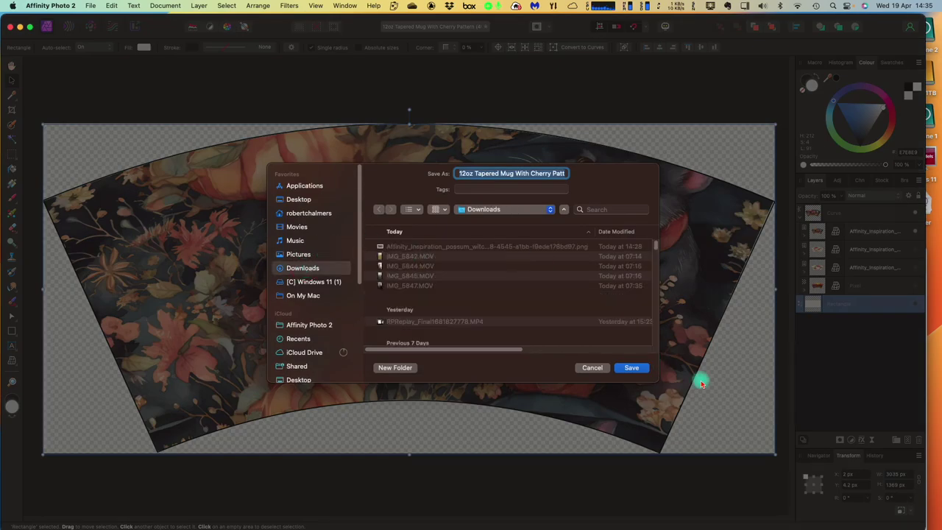
left_click(630, 369)
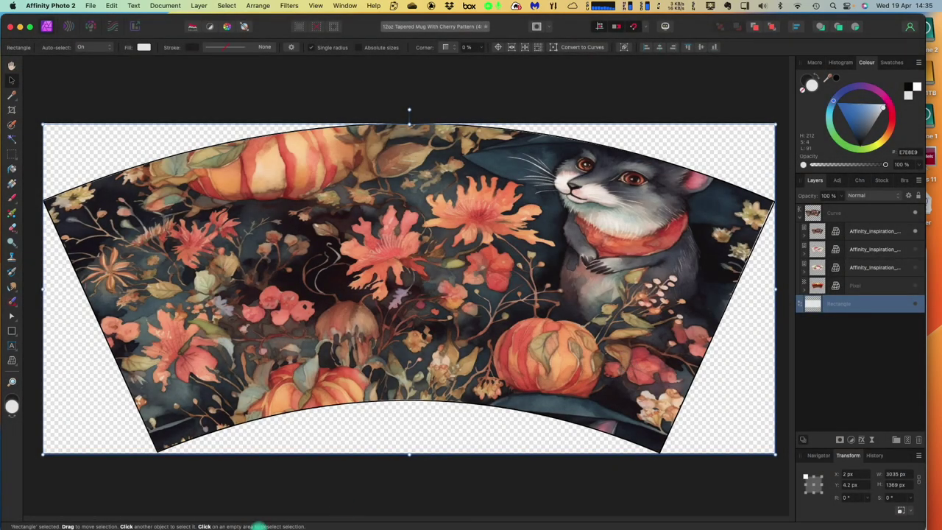
mouse_move(259, 524)
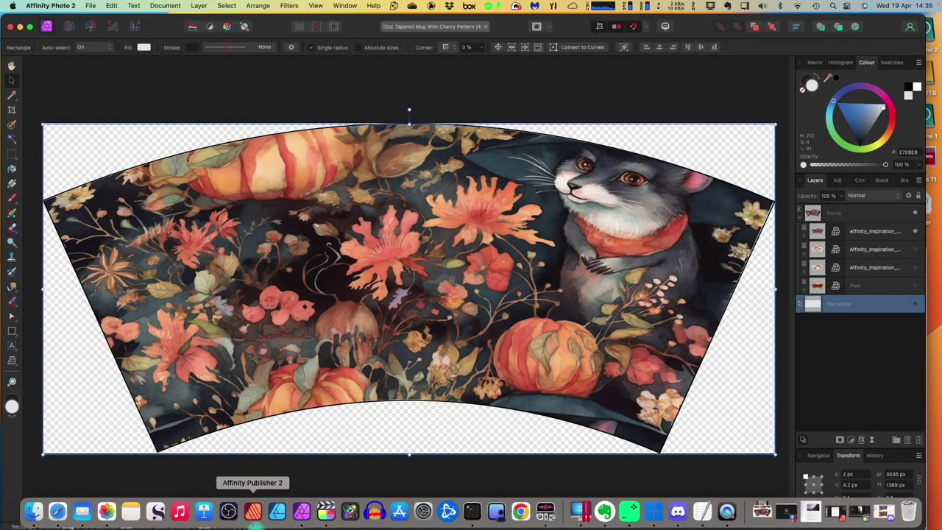
Preview the exported 12oz Tapered Mug With Cherry Pattern.png (3037×1370, 5 MB), then return to Discord.
left_click(34, 512)
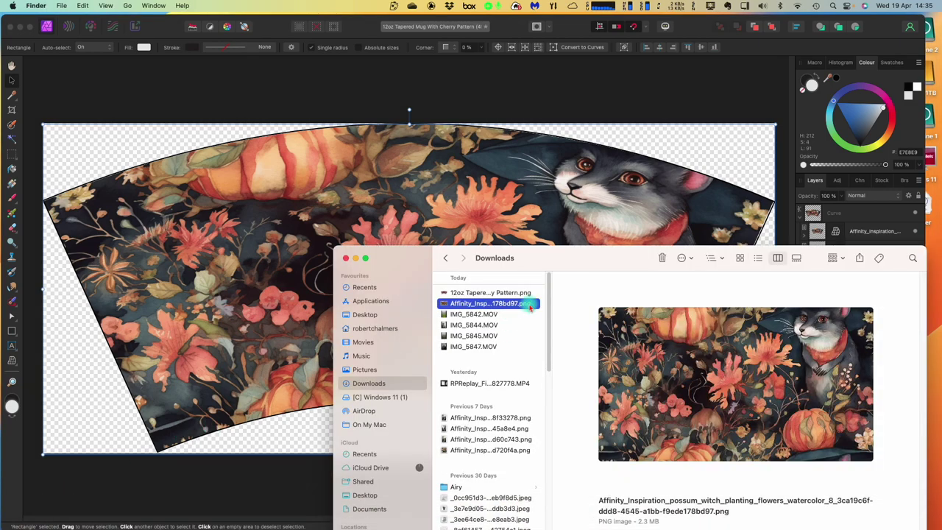
left_click(500, 293)
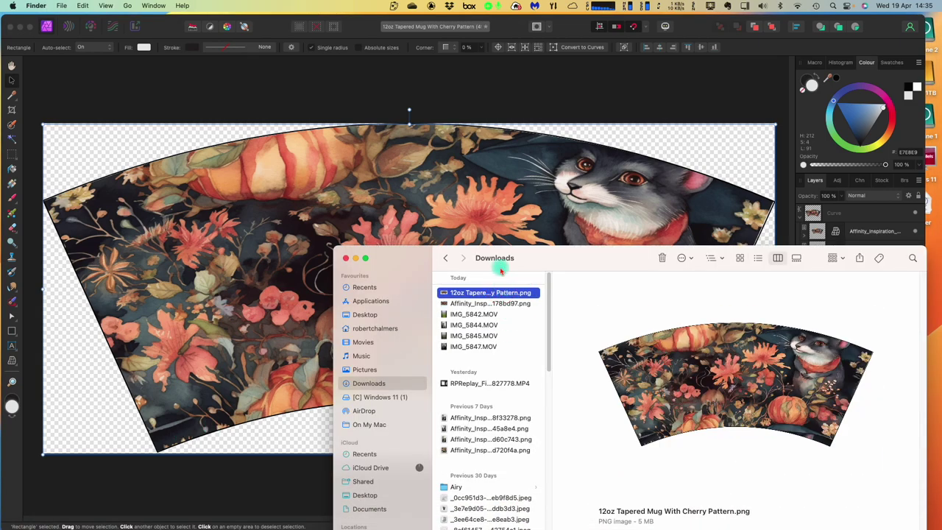
left_click_drag(409, 249, 175, 61)
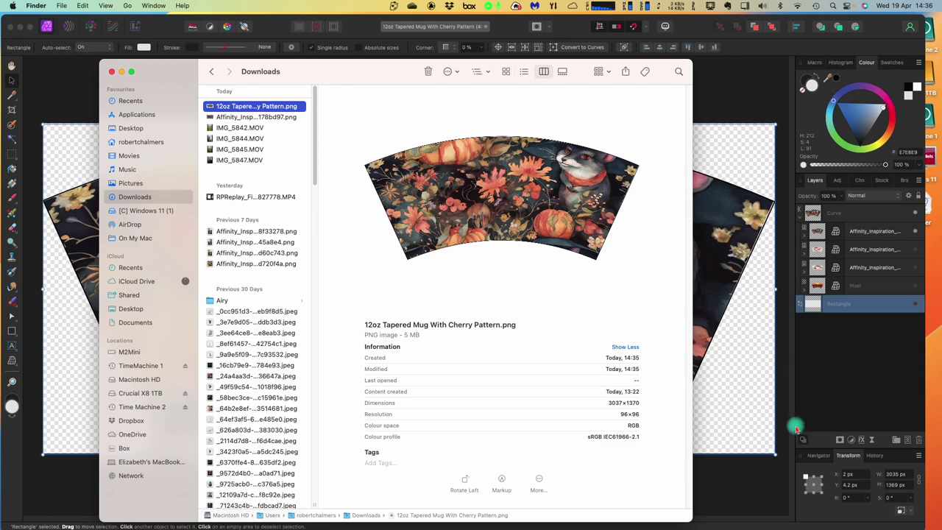
mouse_move(652, 526)
left_click(678, 510)
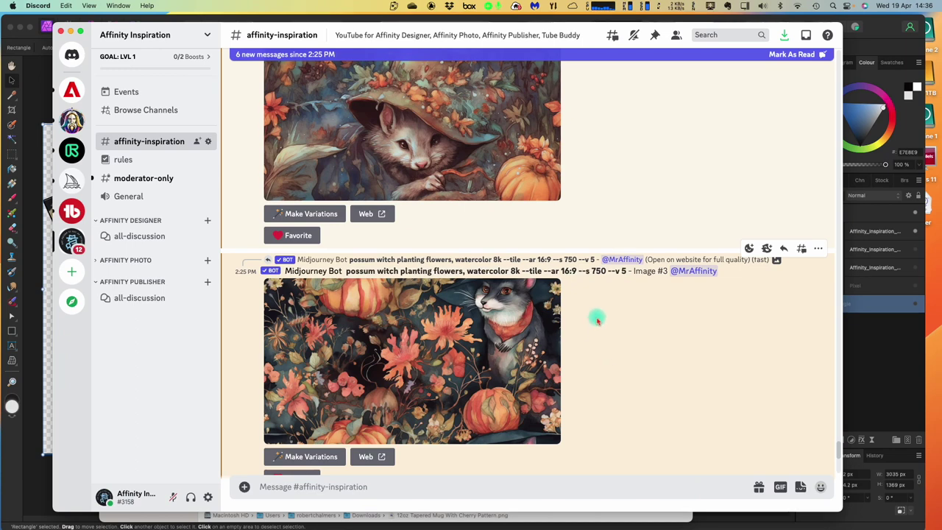
scroll(573, 279, "up", 2)
scroll(573, 278, "up", 3)
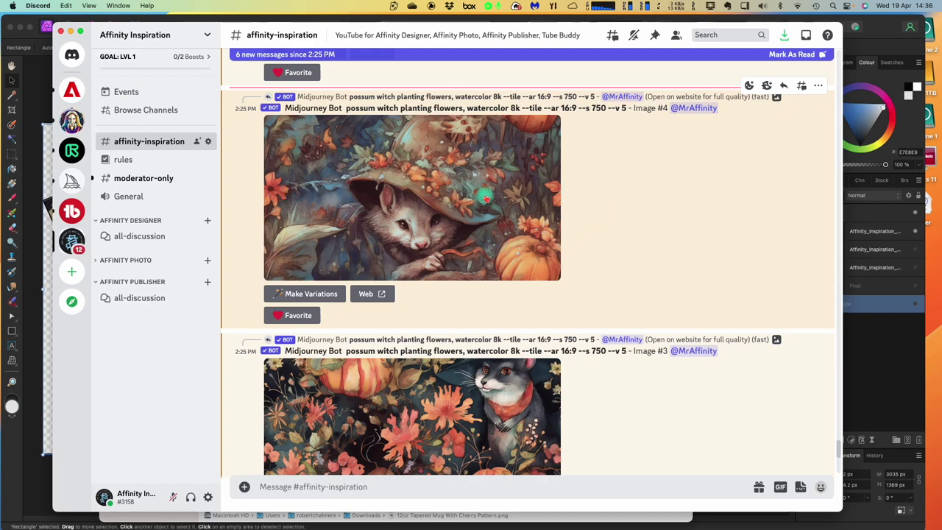
scroll(541, 206, "up", 5)
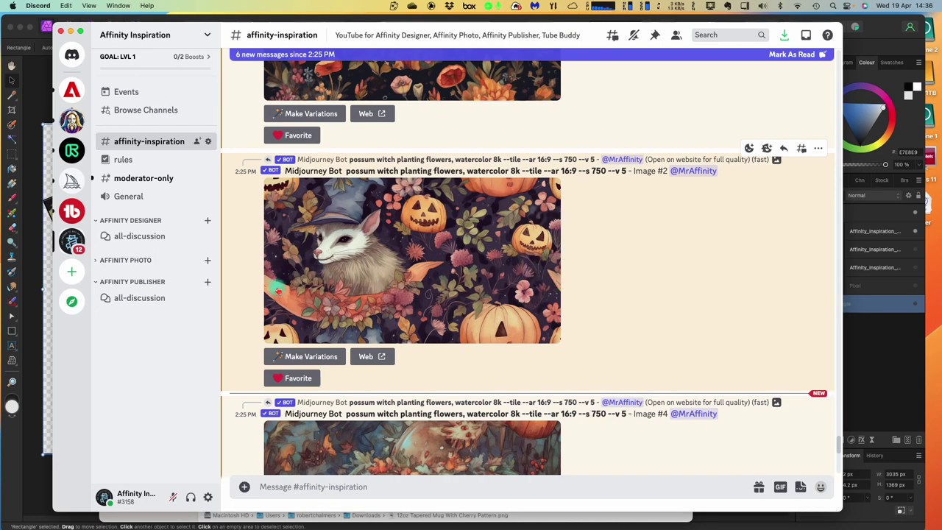
scroll(364, 288, "down", 1)
scroll(364, 289, "up", 4)
scroll(364, 289, "up", 2)
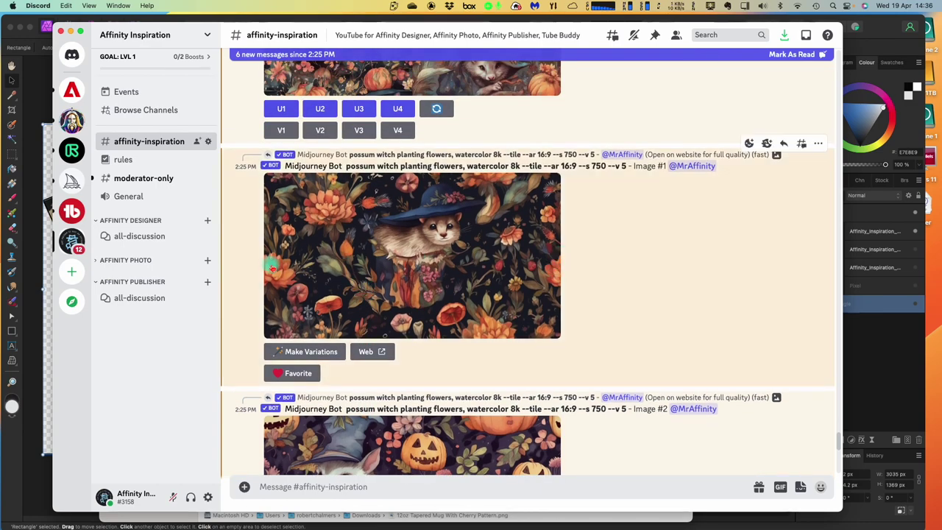
scroll(273, 262, "up", 6)
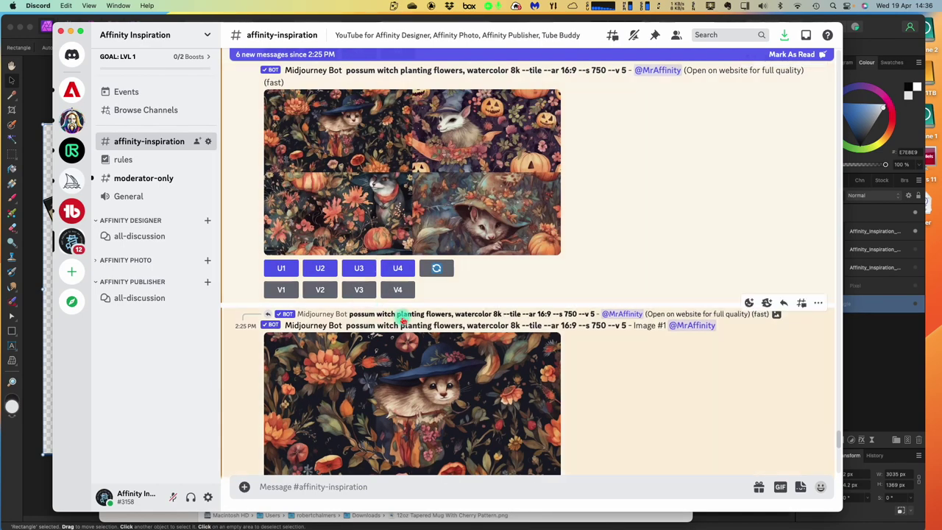
scroll(400, 252, "down", 1)
scroll(414, 309, "up", 10)
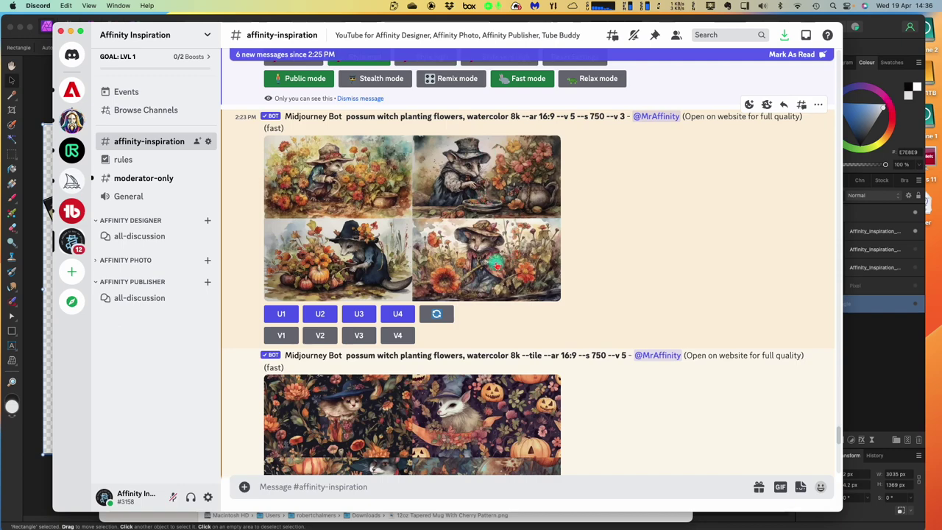
scroll(492, 264, "down", 2)
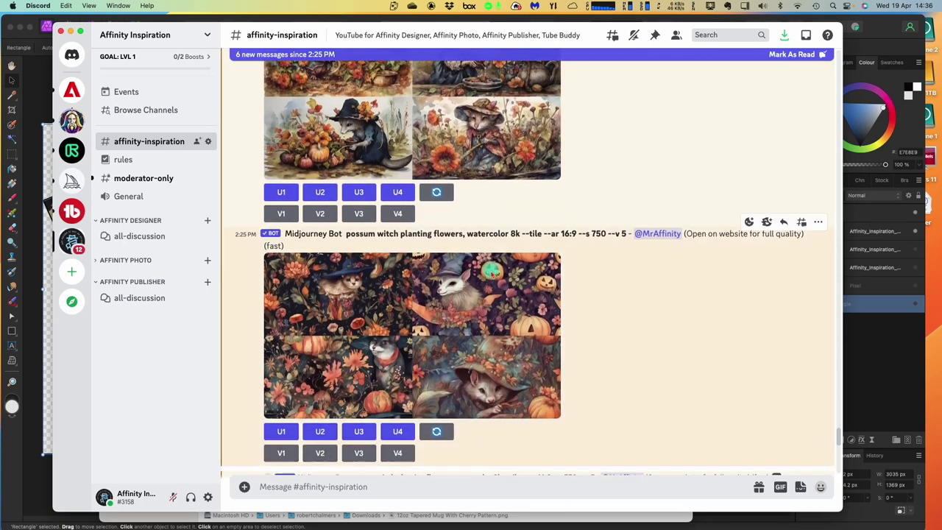